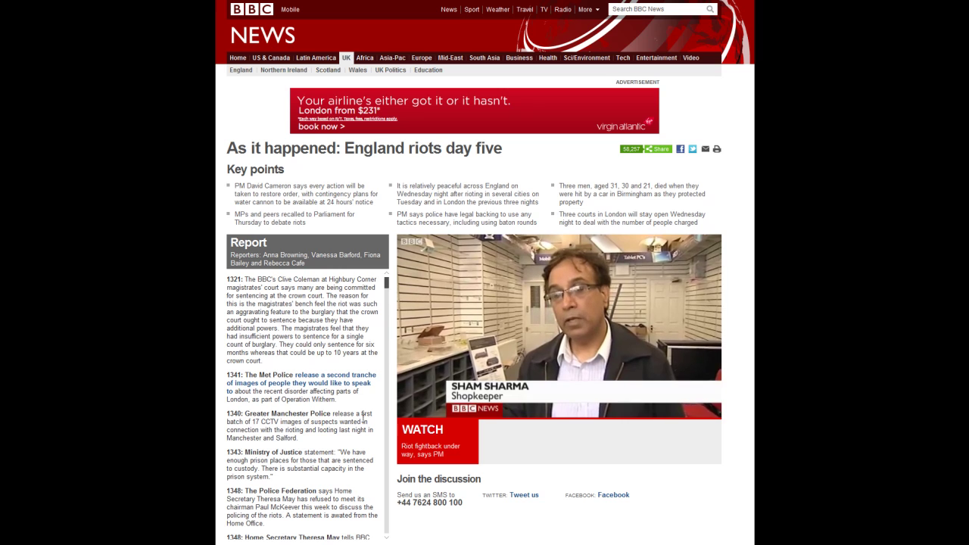
# Step: Scroll further down the BBC 'England riots day five' live report
pyautogui.scroll(-4, 362, 418)
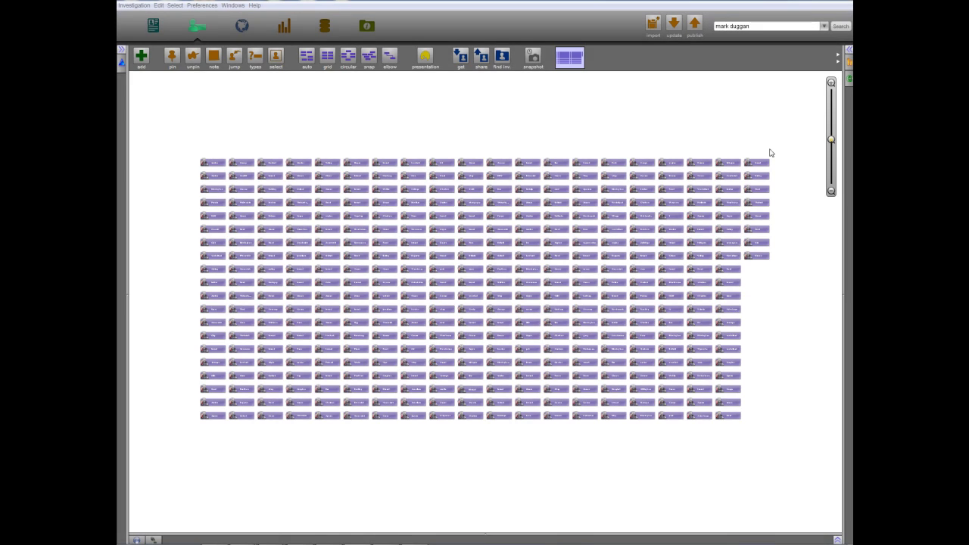
# Step: Search 'mark duggan' and drop his shooting event onto the graph
pyautogui.click(841, 26)
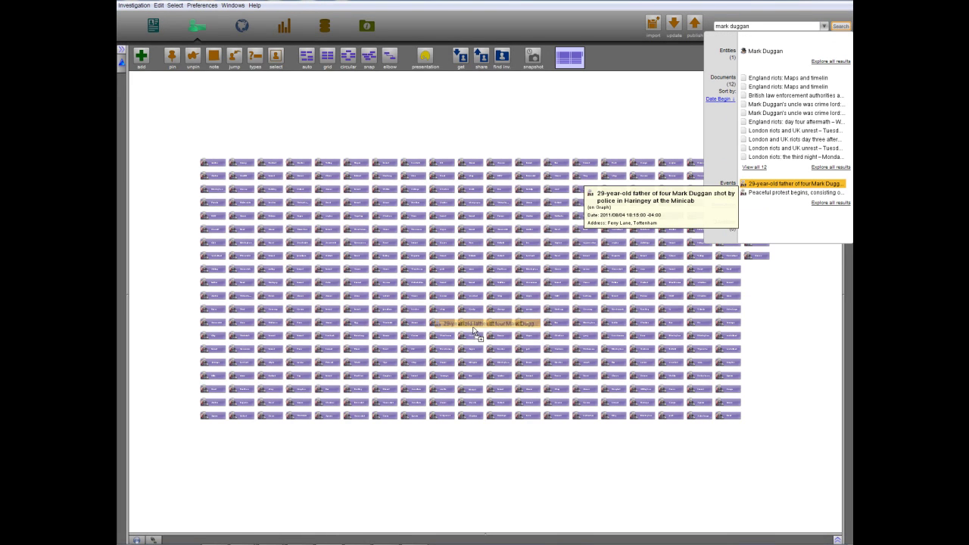
pyautogui.moveTo(471, 392); pyautogui.dragTo(473, 468)
pyautogui.scroll(3, 473, 467)
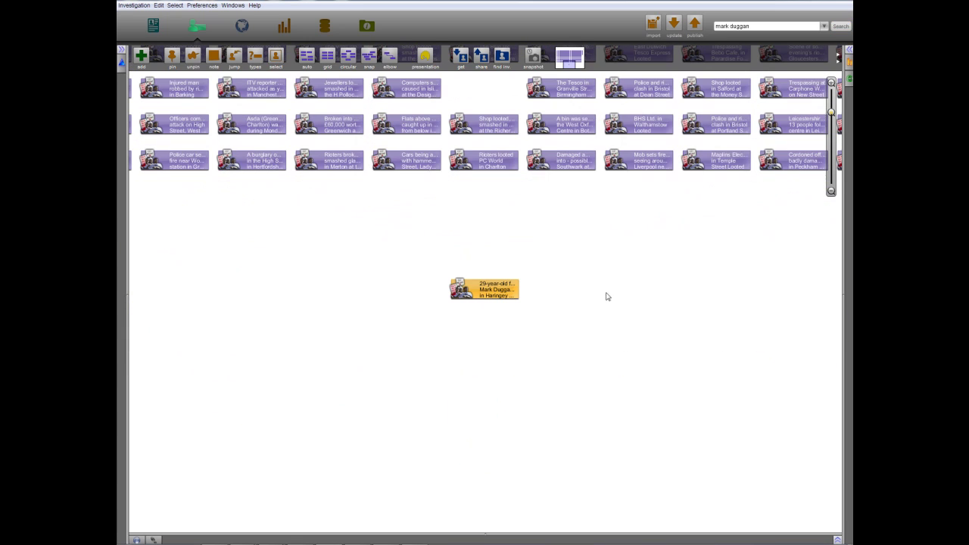
# Step: Review the shooting event's title and narrative, then move it into the riot incident grid
pyautogui.click(850, 49)
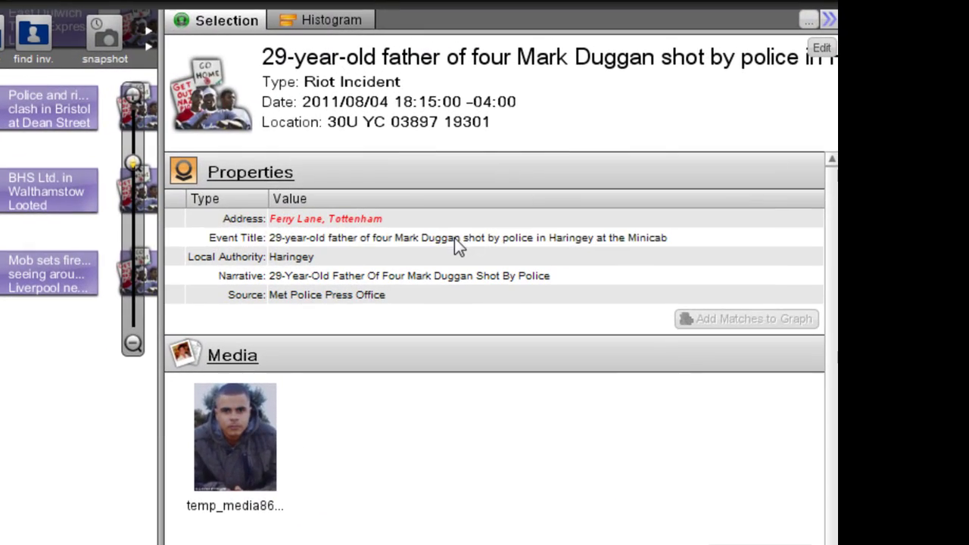
pyautogui.click(687, 144)
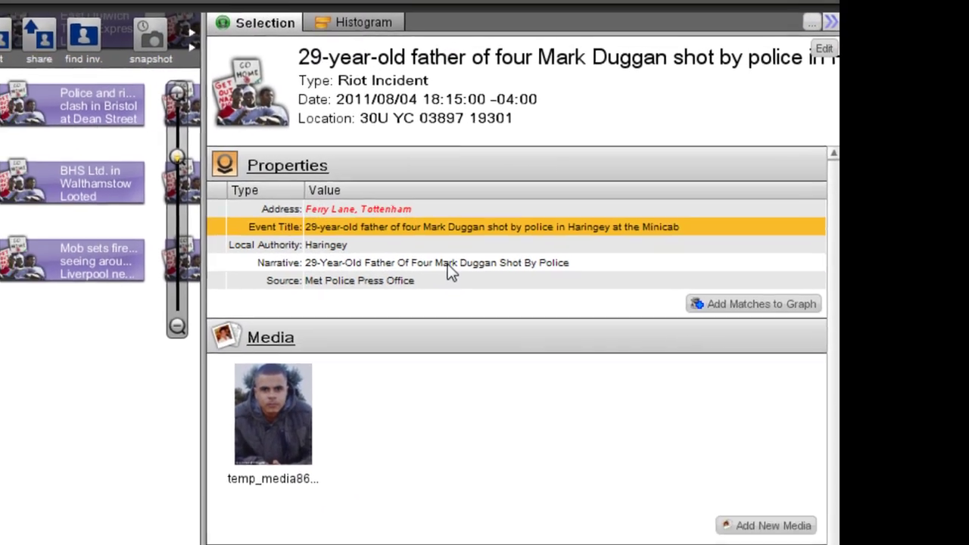
pyautogui.click(443, 276)
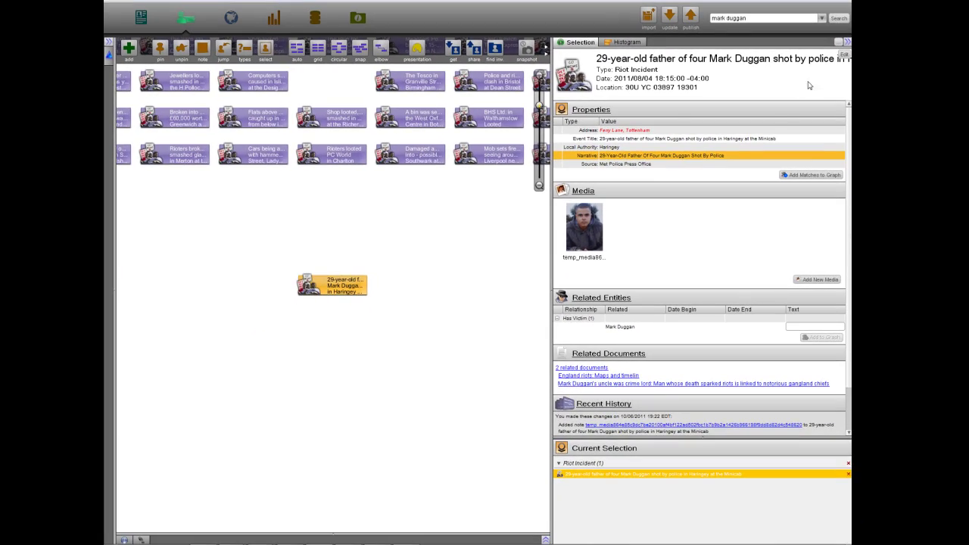
pyautogui.click(848, 43)
pyautogui.moveTo(502, 290); pyautogui.dragTo(488, 95)
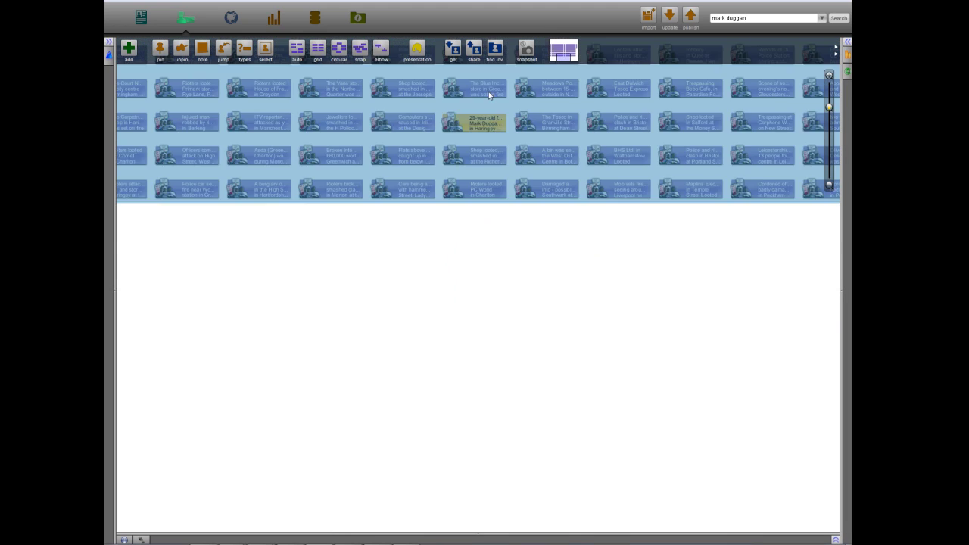
# Step: Send every event to the map and limit the timeline to Tue 9 1pm–Wed 10 5am
pyautogui.hotkey('ctrl', 'a')
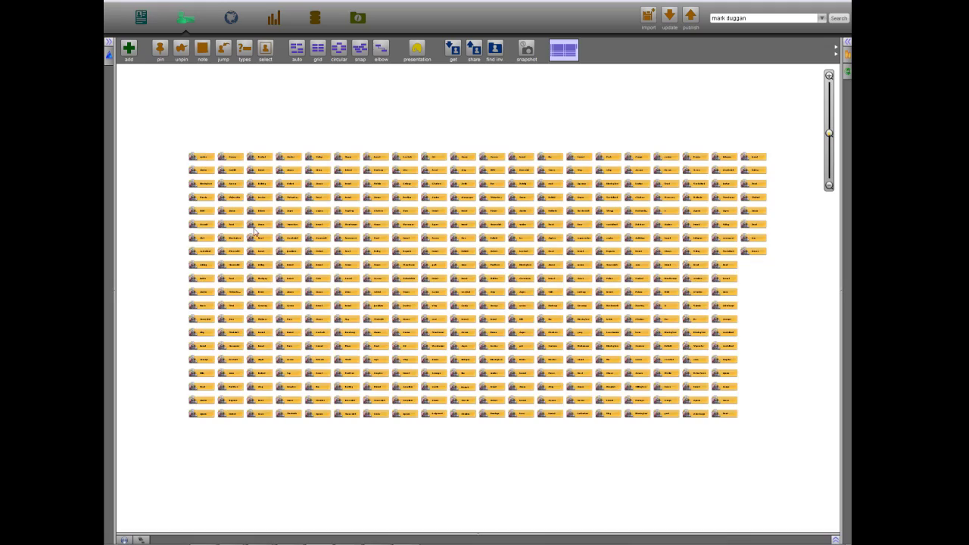
pyautogui.moveTo(202, 162); pyautogui.dragTo(231, 17)
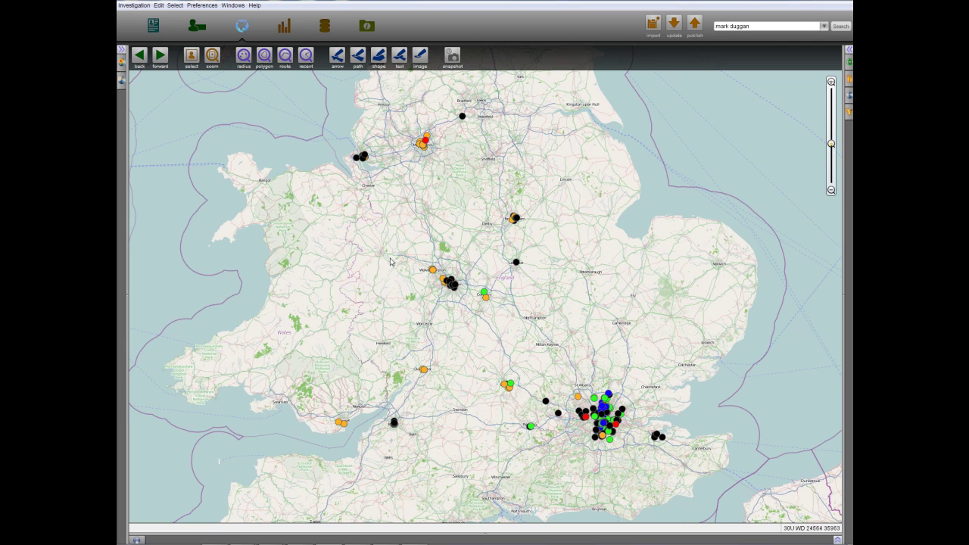
pyautogui.click(136, 540)
pyautogui.moveTo(250, 499); pyautogui.dragTo(810, 464)
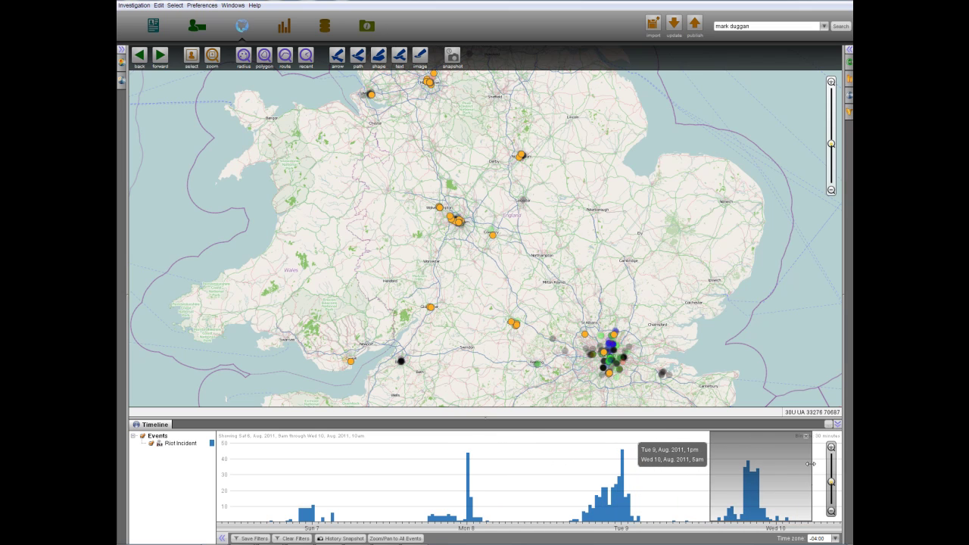
# Step: Clear the time filter, close the timeline and bring up the heatmap settings
pyautogui.click(807, 437)
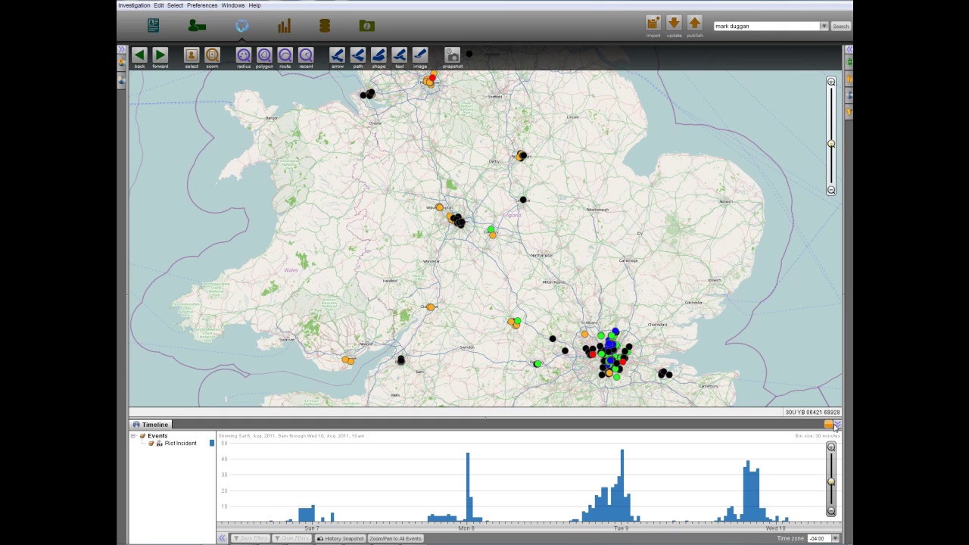
pyautogui.click(838, 424)
pyautogui.click(122, 60)
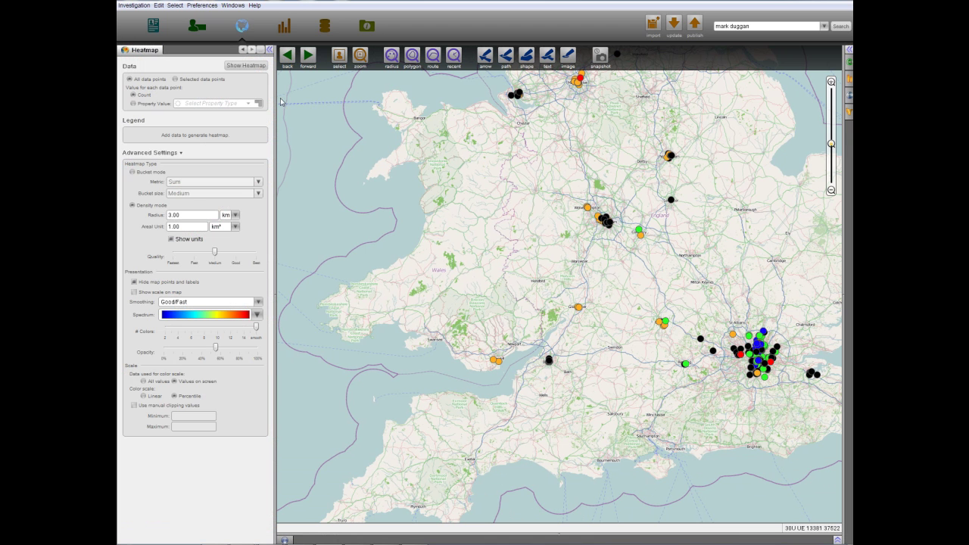
# Step: Render the incidents as a density heatmap, jump to the London view, and show the property histogram
pyautogui.click(245, 66)
pyautogui.click(270, 49)
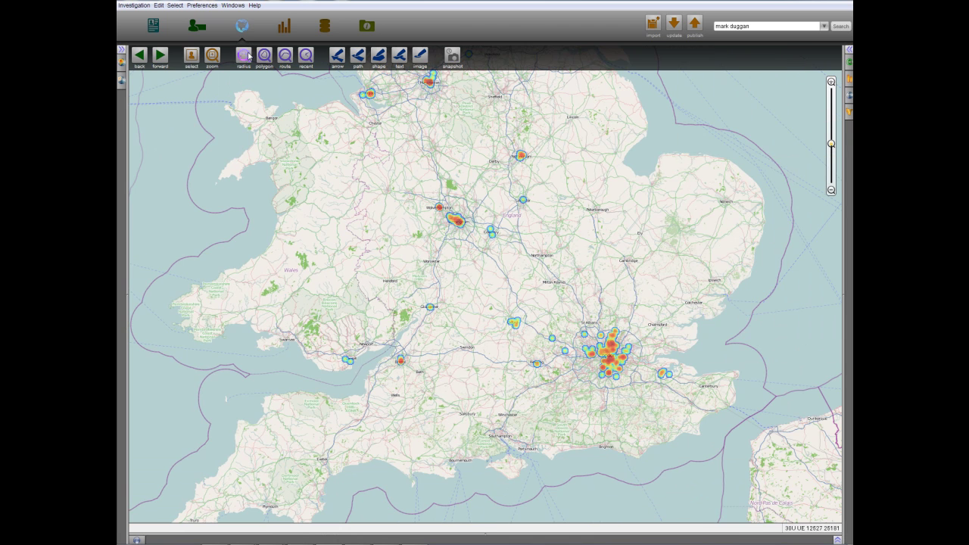
pyautogui.click(159, 56)
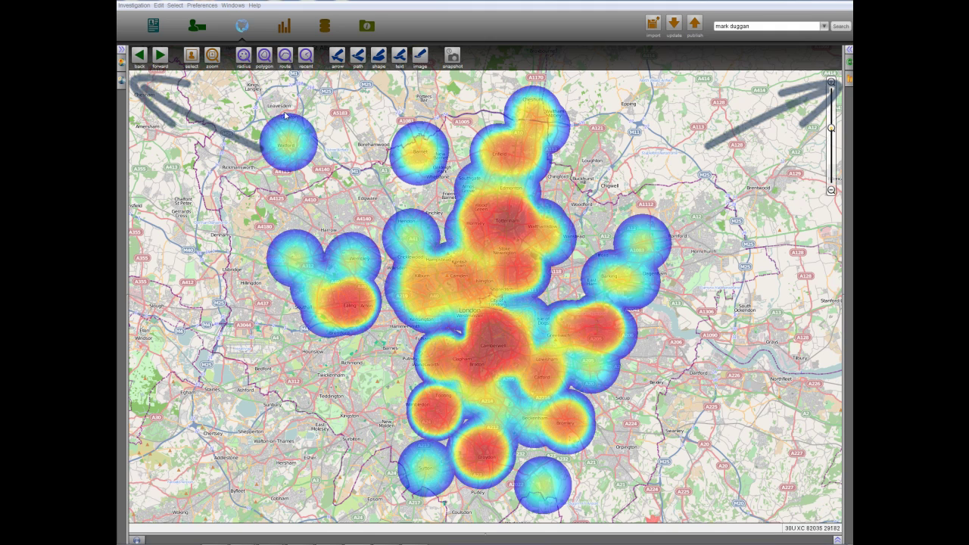
pyautogui.click(121, 63)
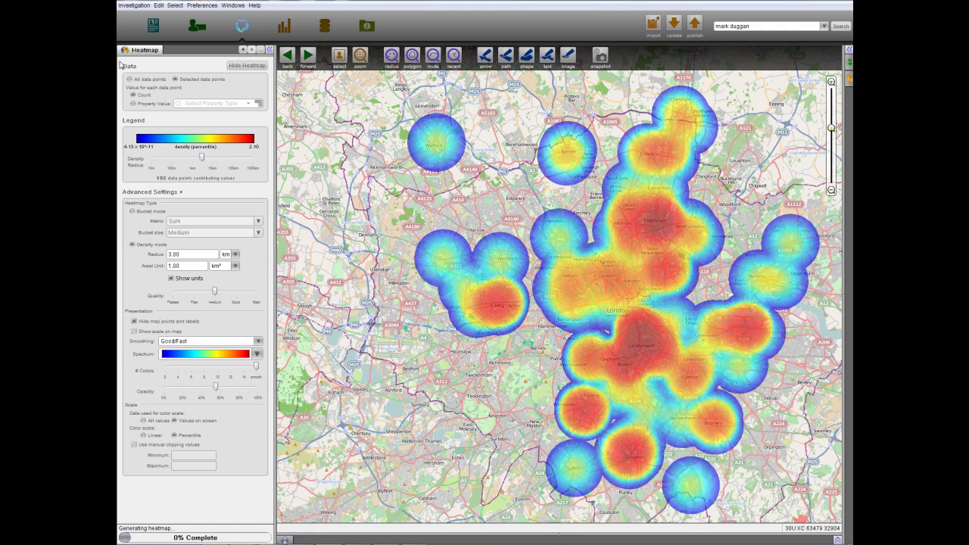
pyautogui.click(270, 49)
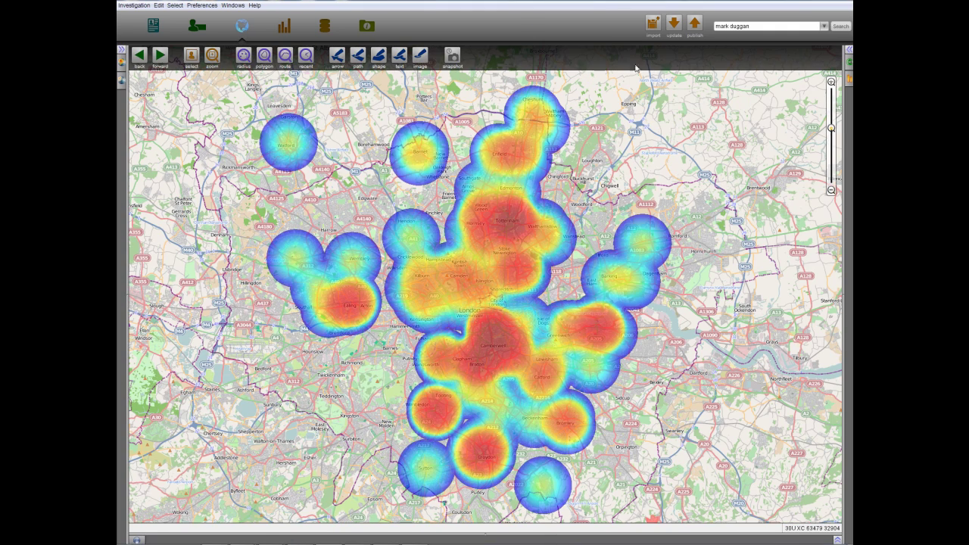
pyautogui.click(849, 50)
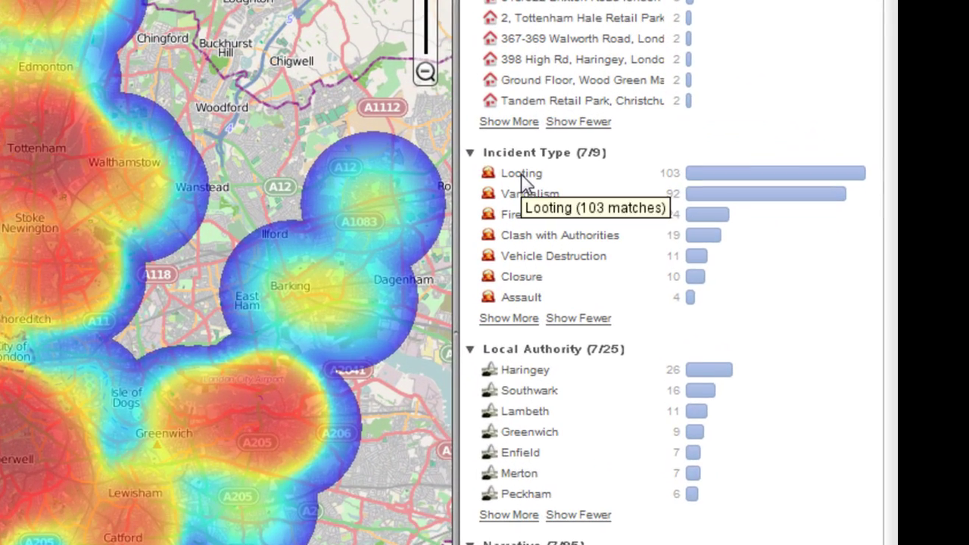
# Step: Filter the heatmap by incident type: Looting, Vehicle Destruction, Fire, finally settling on Looting
pyautogui.click(702, 232)
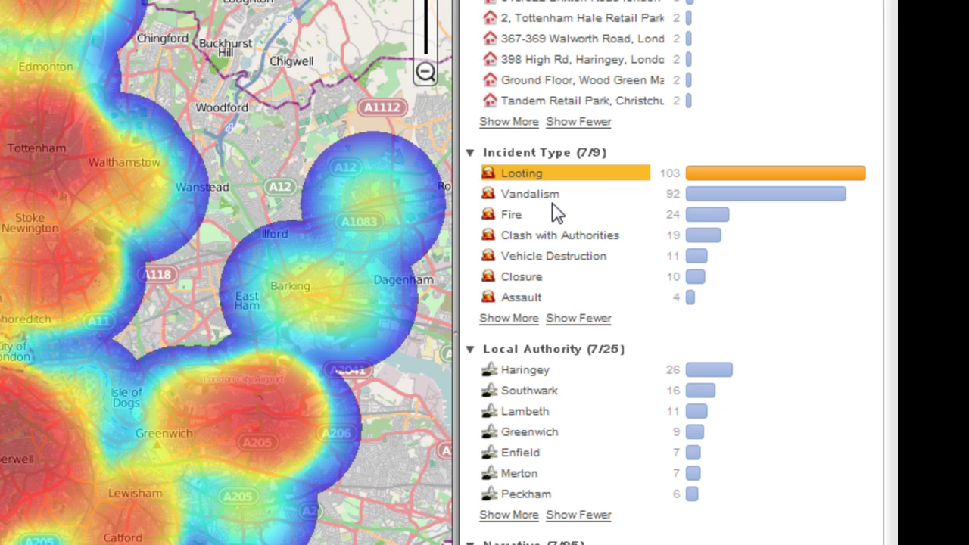
pyautogui.click(542, 265)
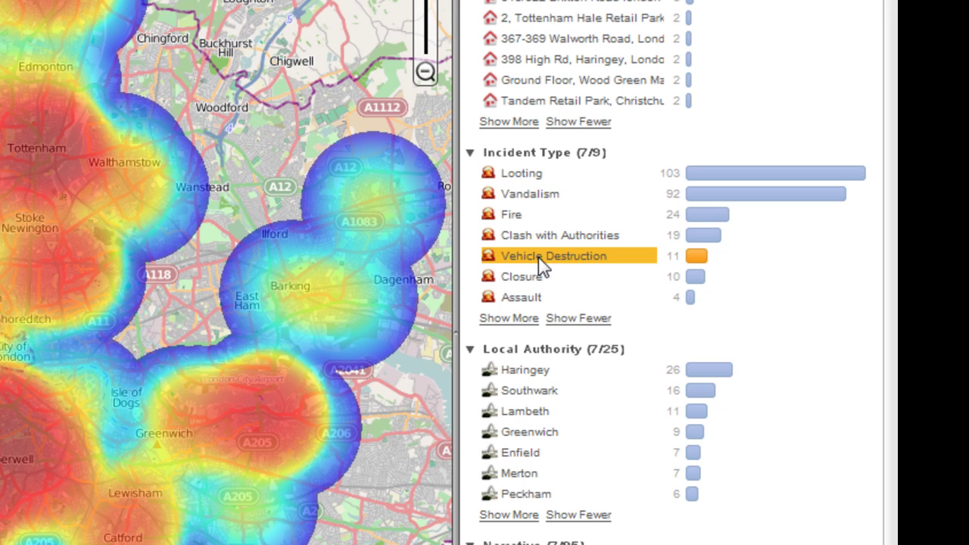
pyautogui.click(531, 218)
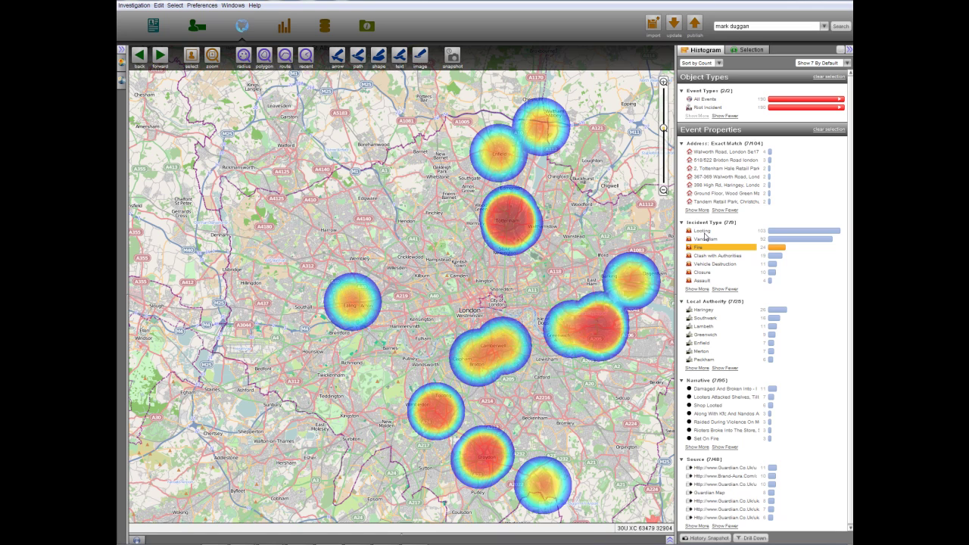
pyautogui.click(705, 231)
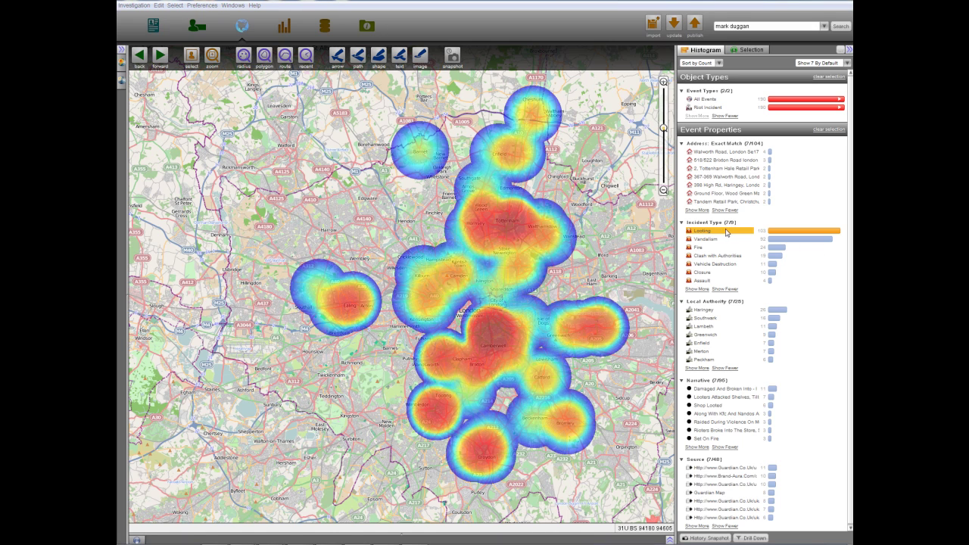
pyautogui.click(707, 249)
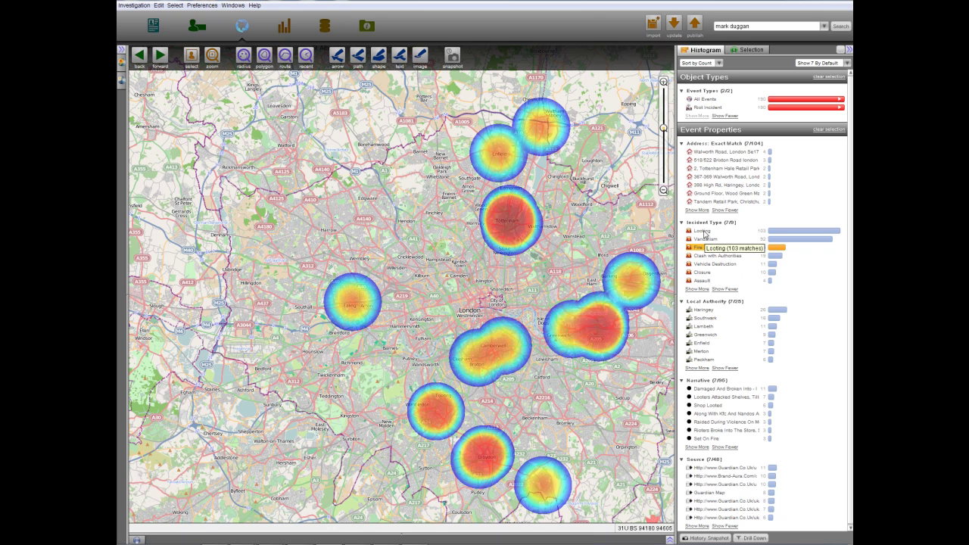
pyautogui.click(703, 231)
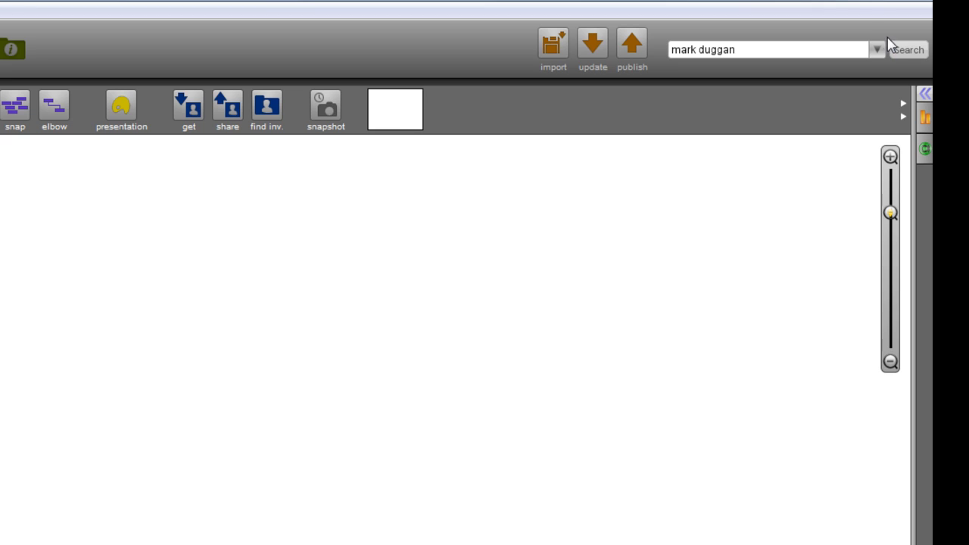
# Step: Put the Mark Duggan person on the graph and expand his linked entities
pyautogui.click(905, 50)
pyautogui.moveTo(824, 95); pyautogui.dragTo(299, 391)
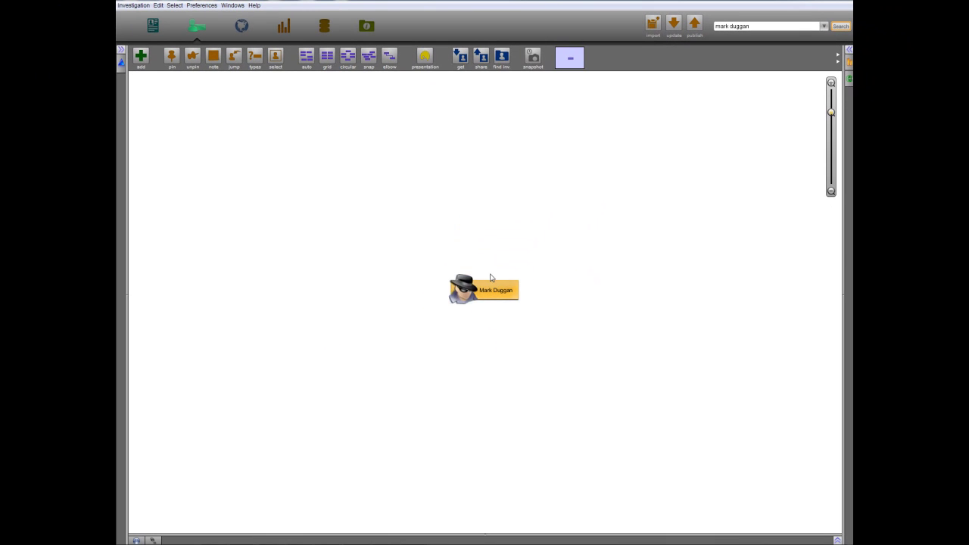
pyautogui.click(492, 288)
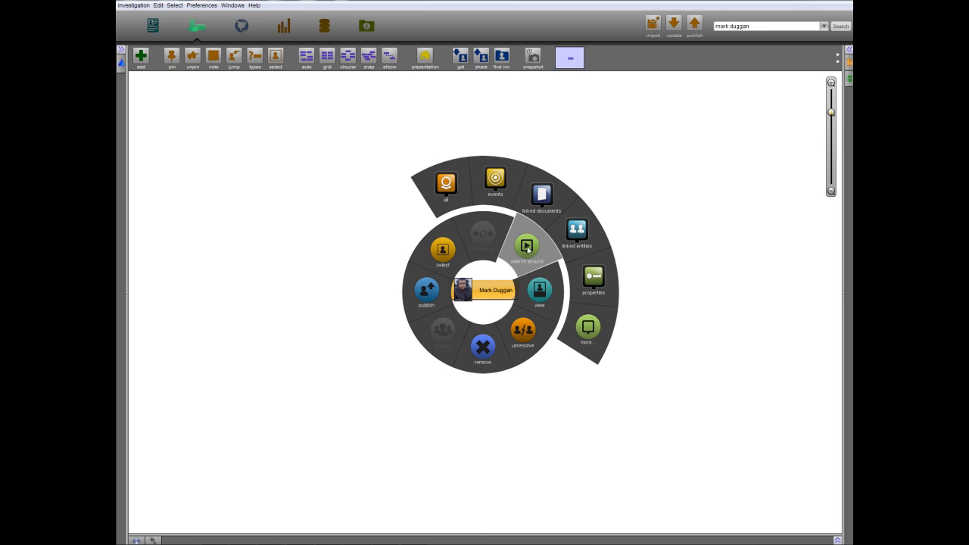
pyautogui.click(577, 229)
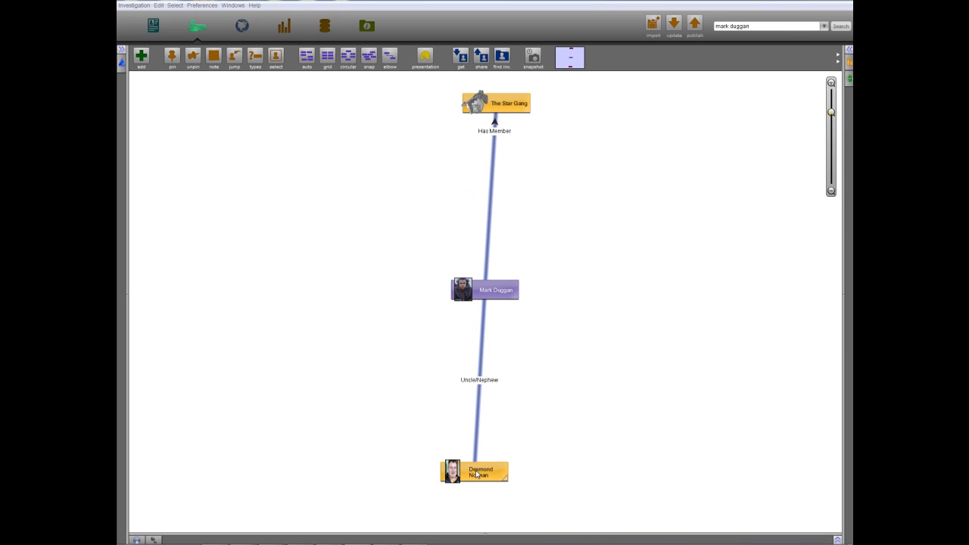
# Step: Add the uncle's three Sibling Of links to the graph from his details
pyautogui.click(848, 50)
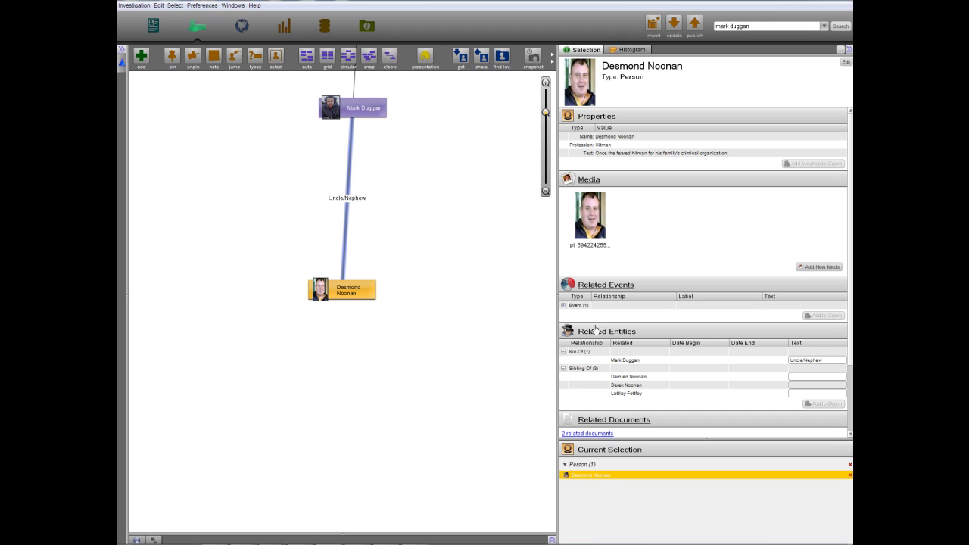
pyautogui.click(589, 370)
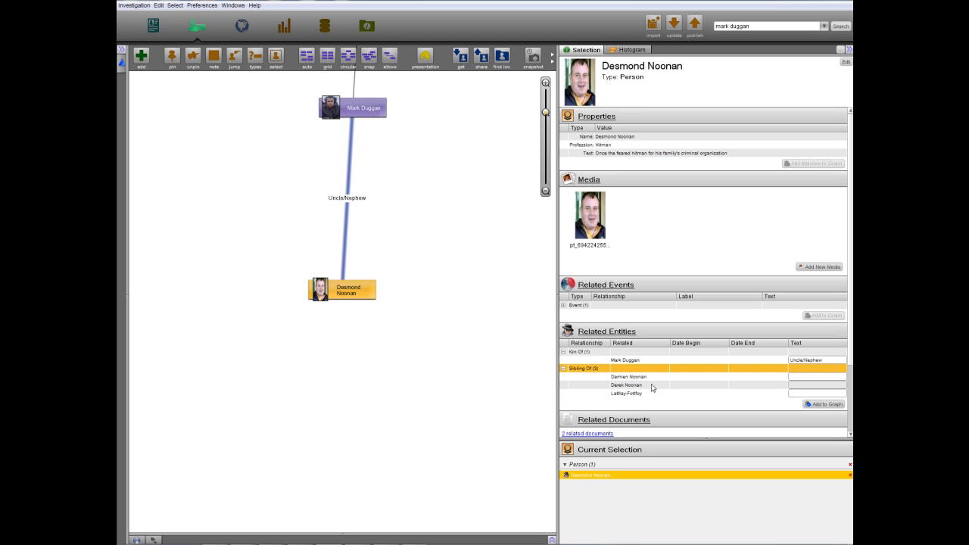
pyautogui.click(816, 404)
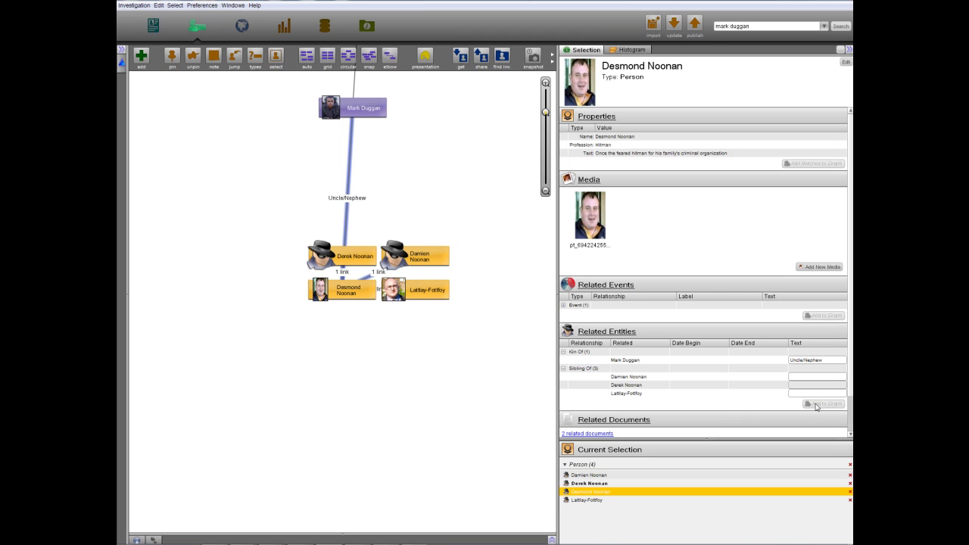
pyautogui.click(849, 50)
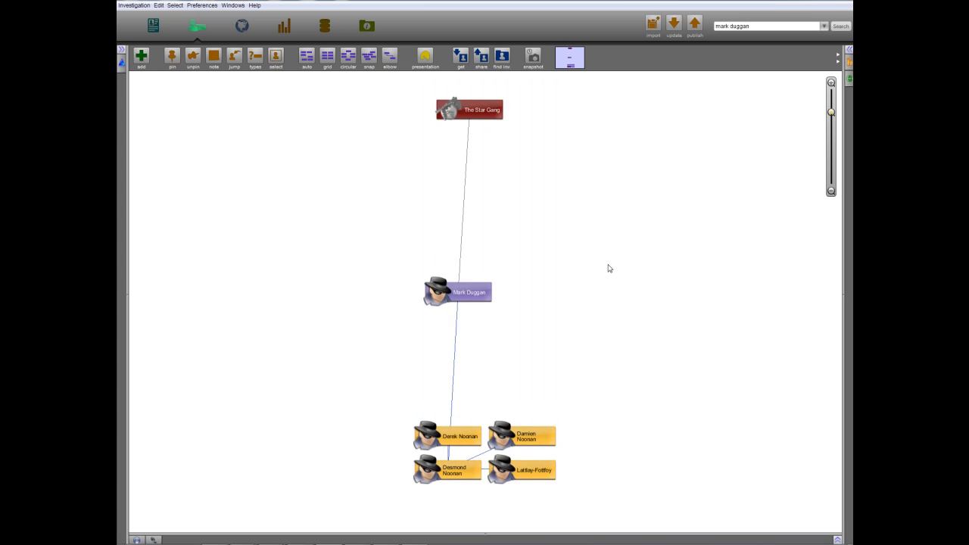
# Step: Search around the family members to add their linked events
pyautogui.rightClick(471, 435)
pyautogui.moveTo(515, 367)
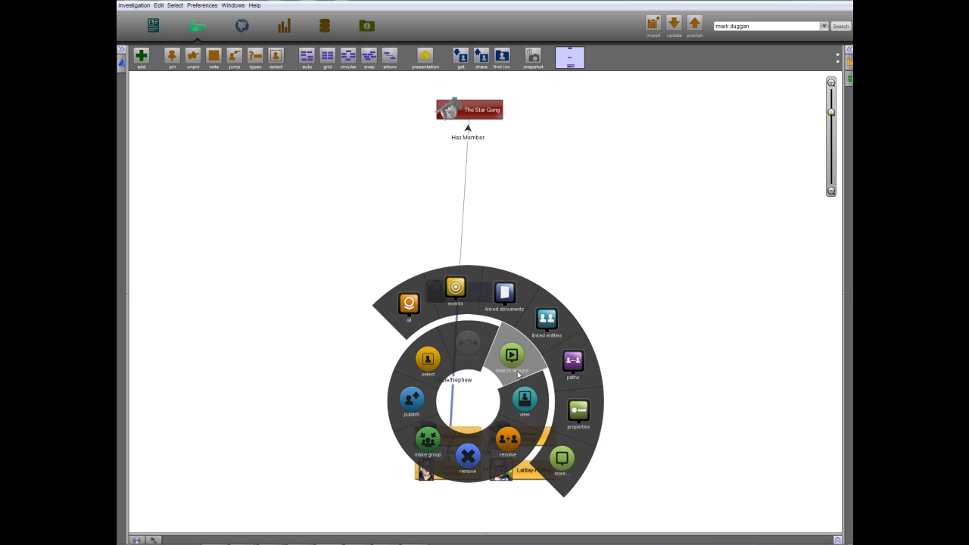
pyautogui.click(439, 289)
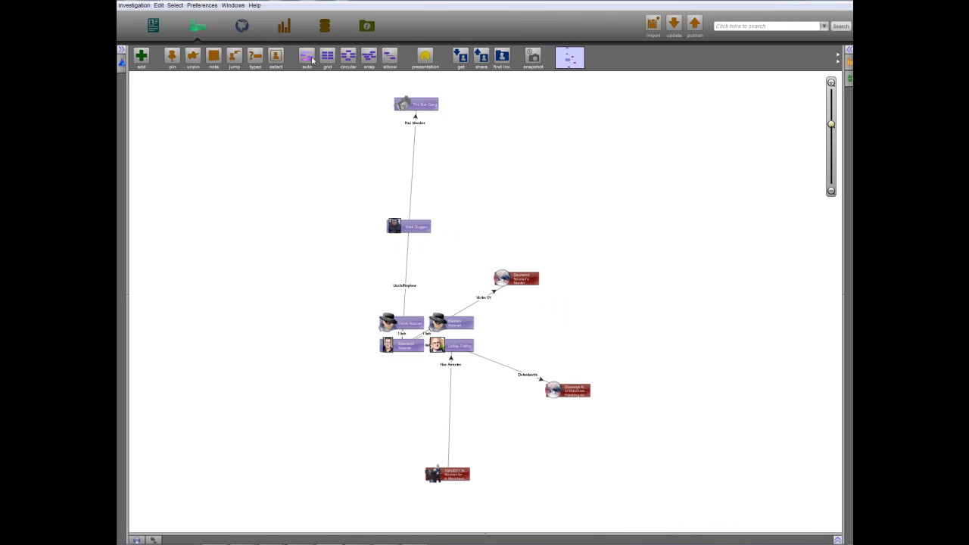
# Step: Arrange the graph as a radial tree and view the arrested sibling's details
pyautogui.click(306, 56)
pyautogui.click(517, 362)
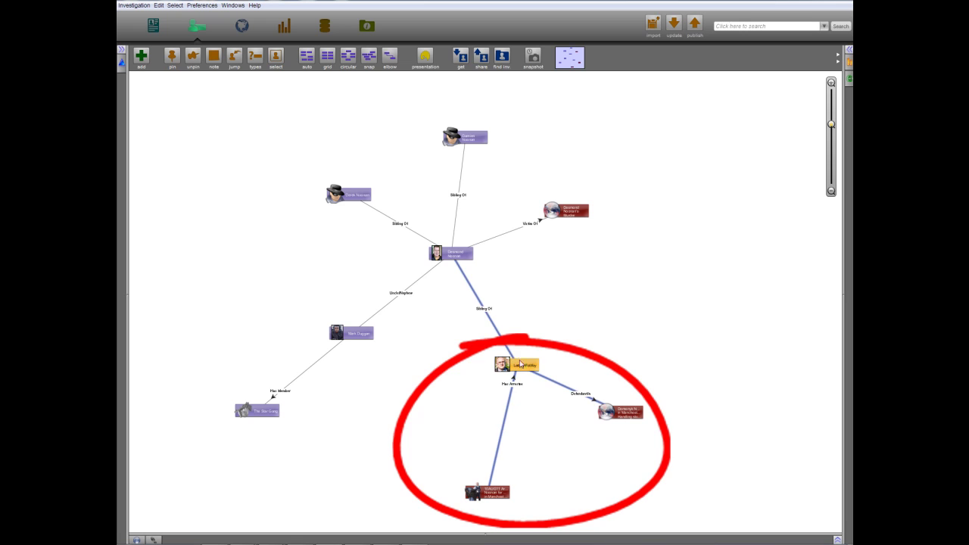
pyautogui.click(840, 56)
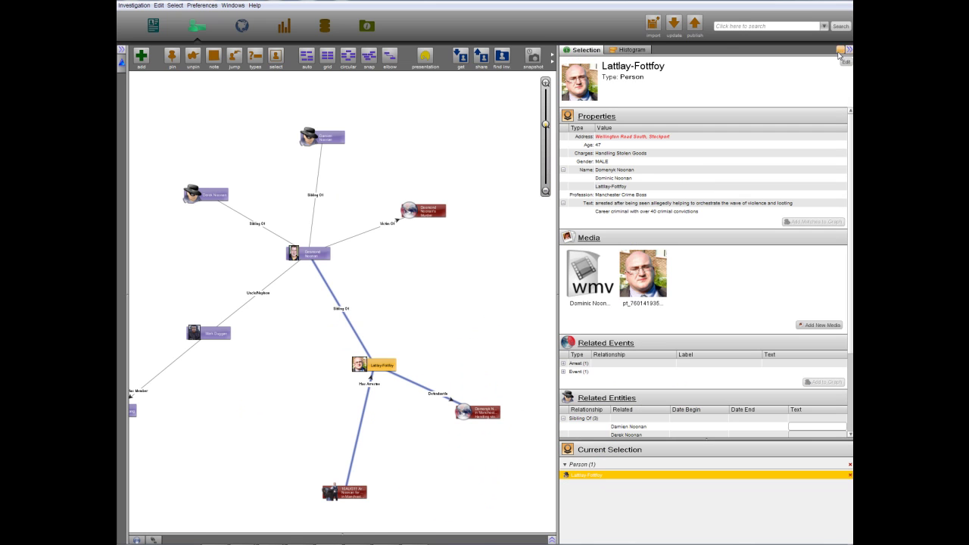
# Step: Play the sibling's WMV riot video clip from the Media section
pyautogui.click(586, 280)
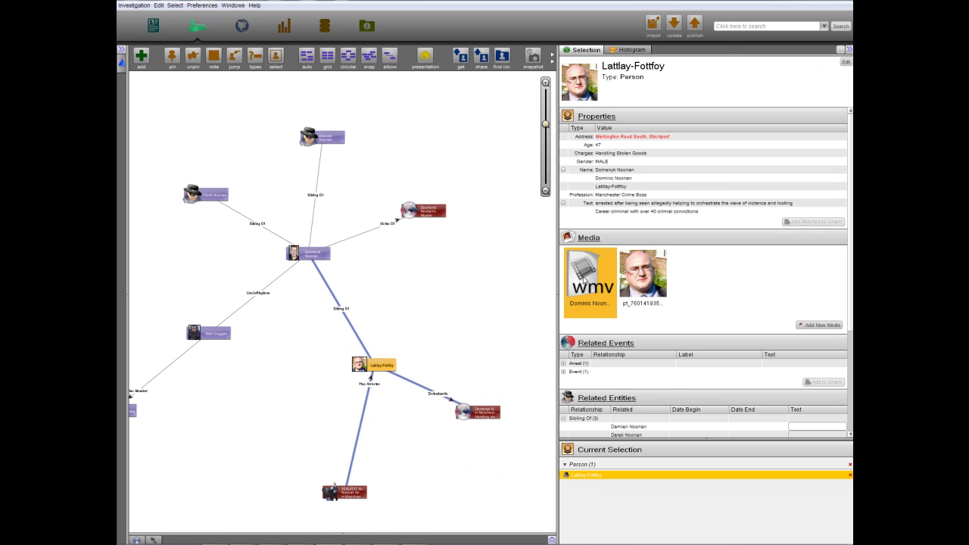
pyautogui.doubleClick(605, 288)
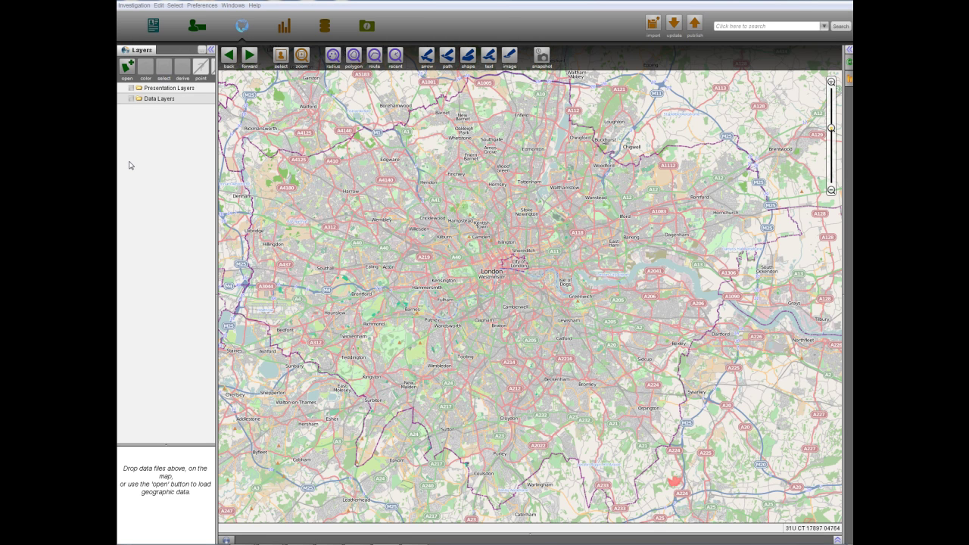
# Step: Load London Boroughs.kmz from the Riot Media folder as a map layer
pyautogui.click(128, 68)
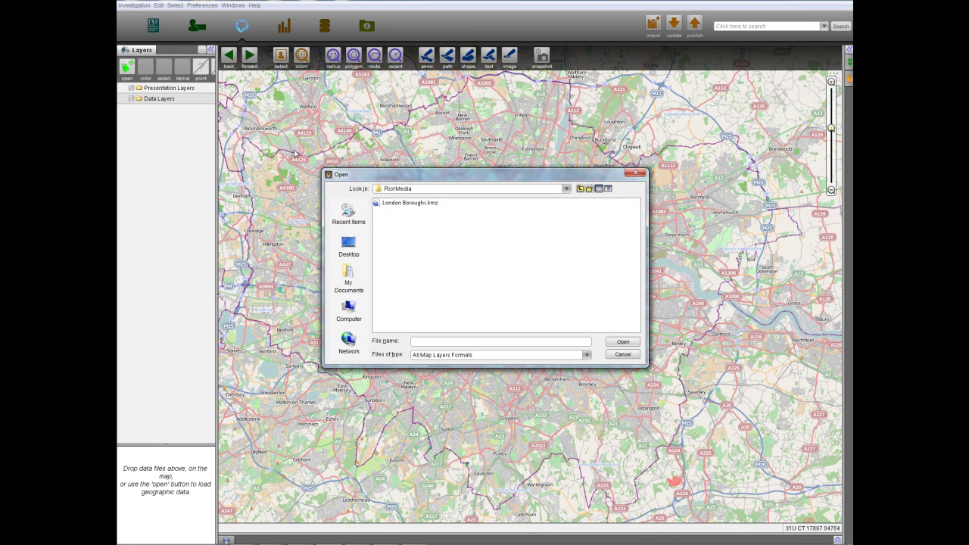
pyautogui.click(391, 203)
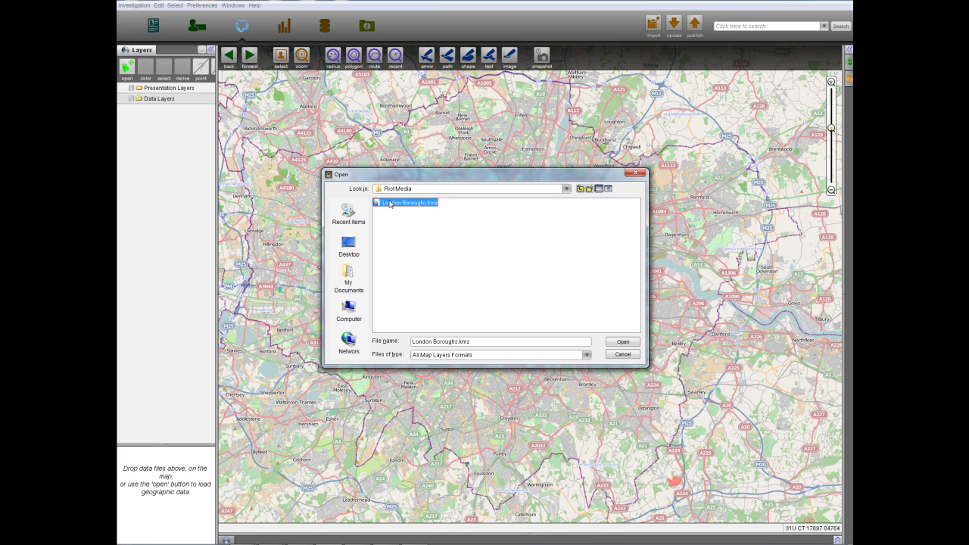
pyautogui.click(618, 343)
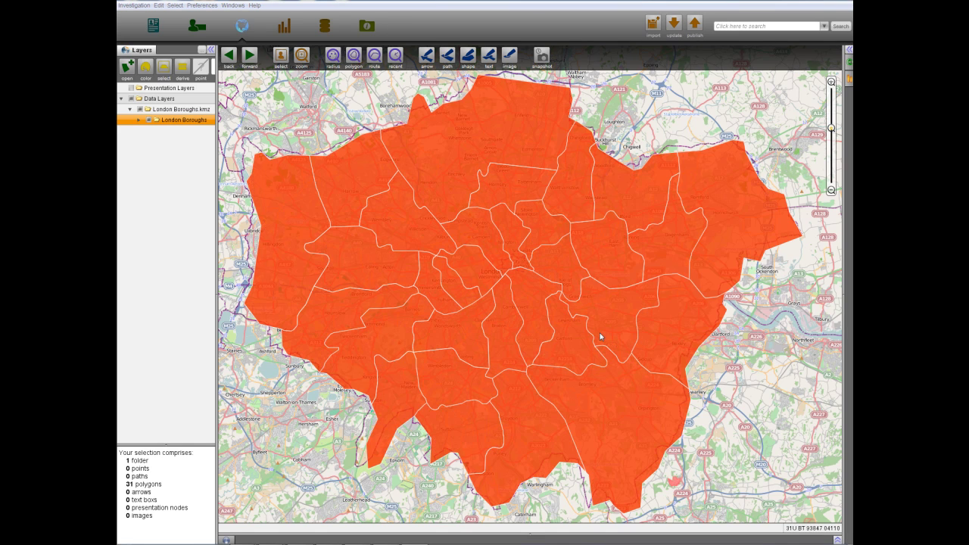
# Step: Start a search within the borough polygons for Riot Incident and Location objects
pyautogui.rightClick(201, 124)
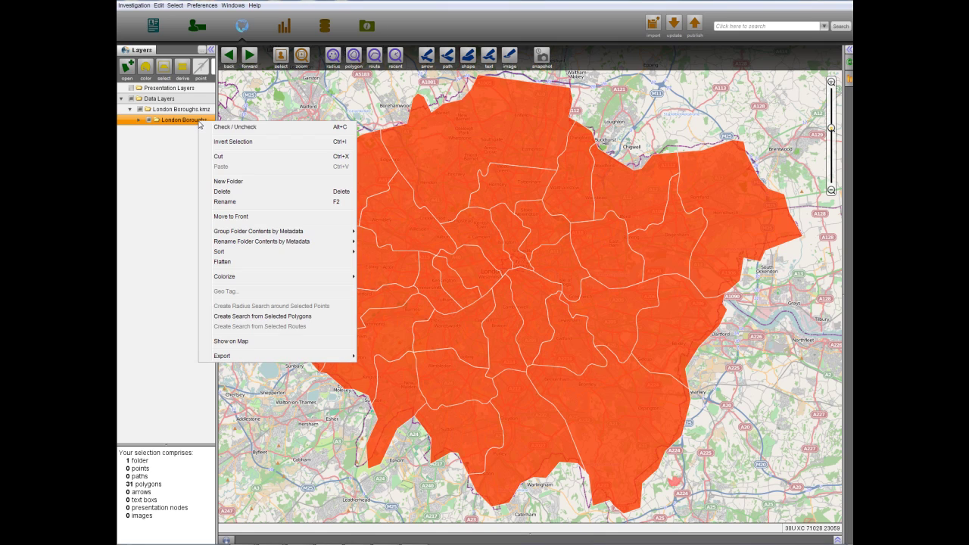
pyautogui.click(280, 318)
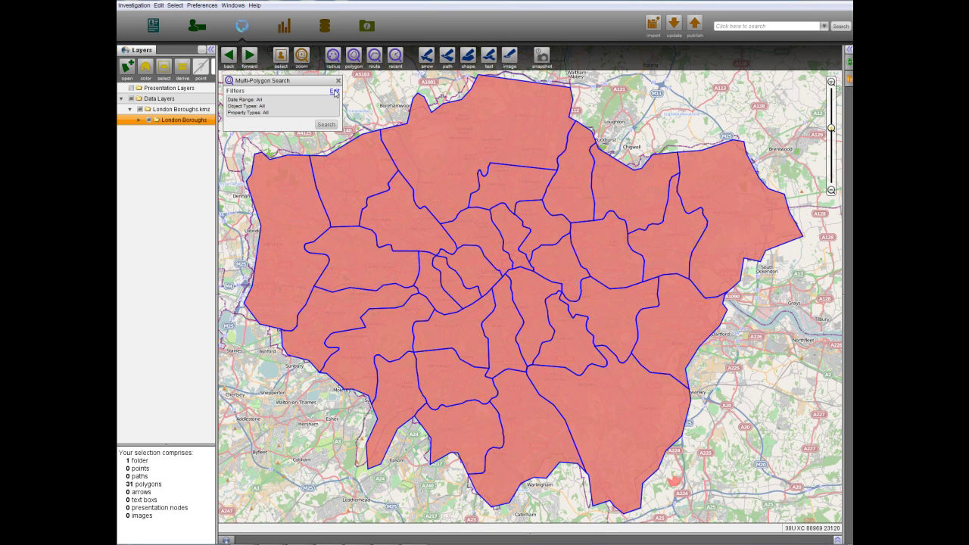
pyautogui.click(294, 147)
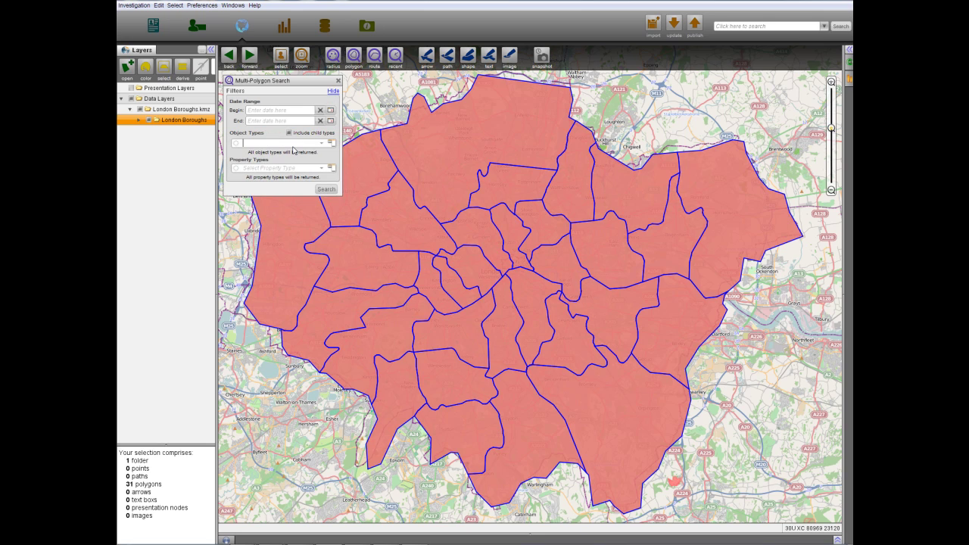
pyautogui.write('rio')
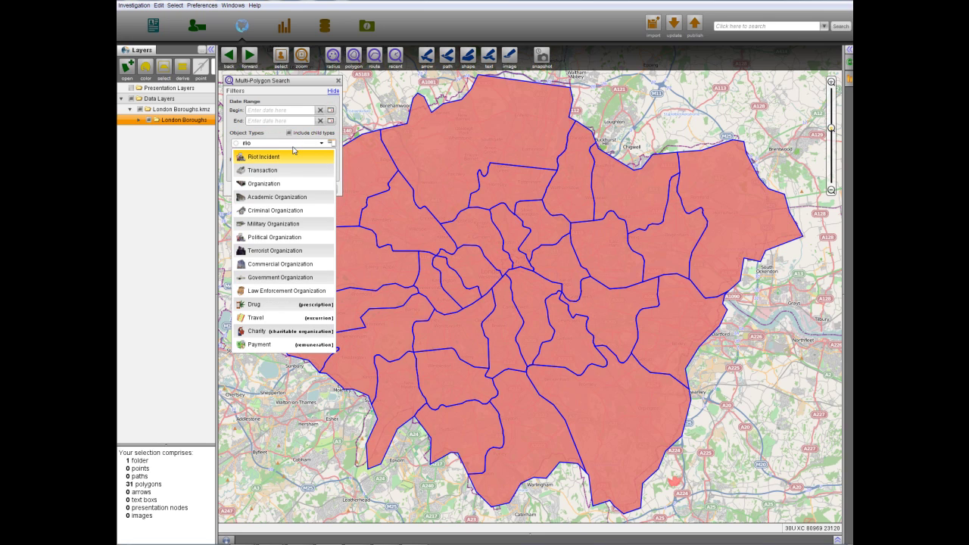
pyautogui.click(299, 157)
pyautogui.press('Down')
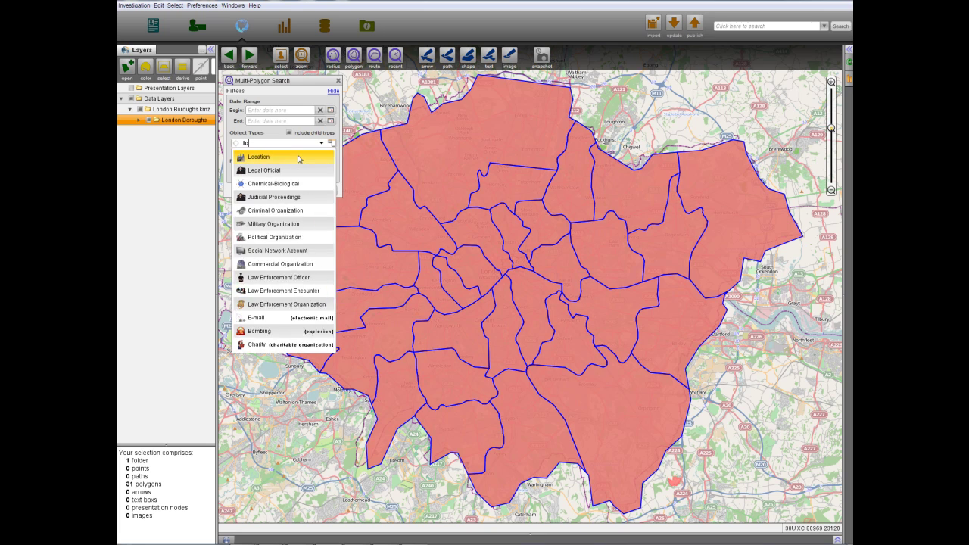
pyautogui.click(299, 159)
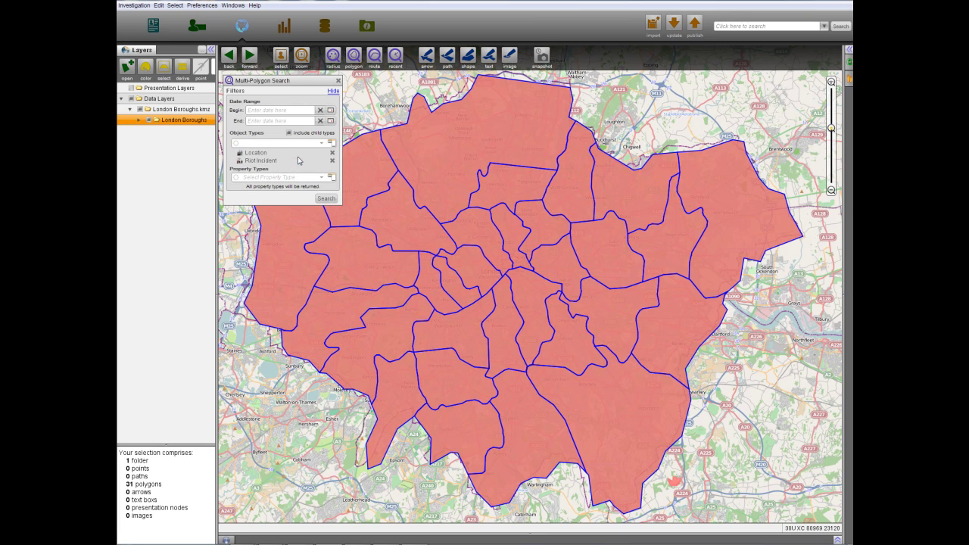
# Step: Run the borough search, fetch the remaining results, and keep them plotted
pyautogui.click(333, 199)
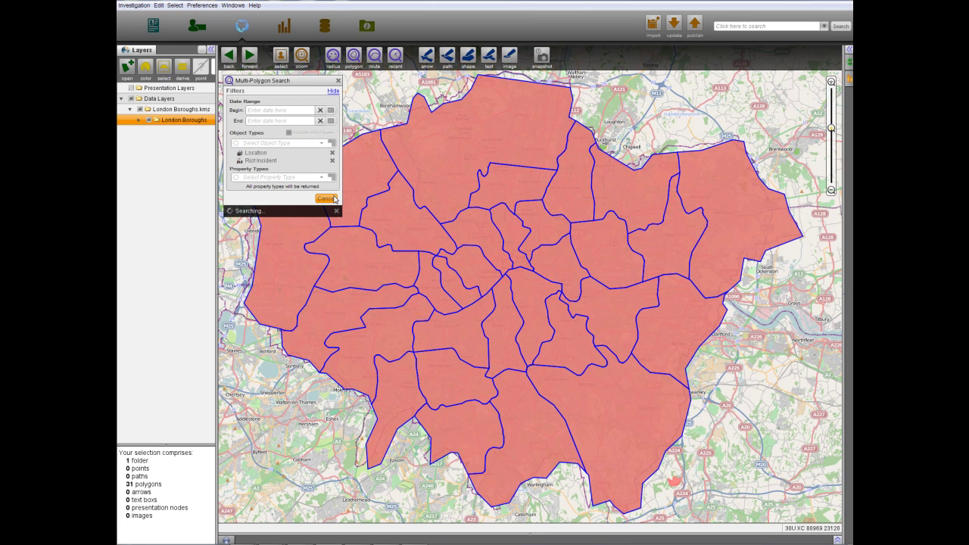
pyautogui.click(319, 220)
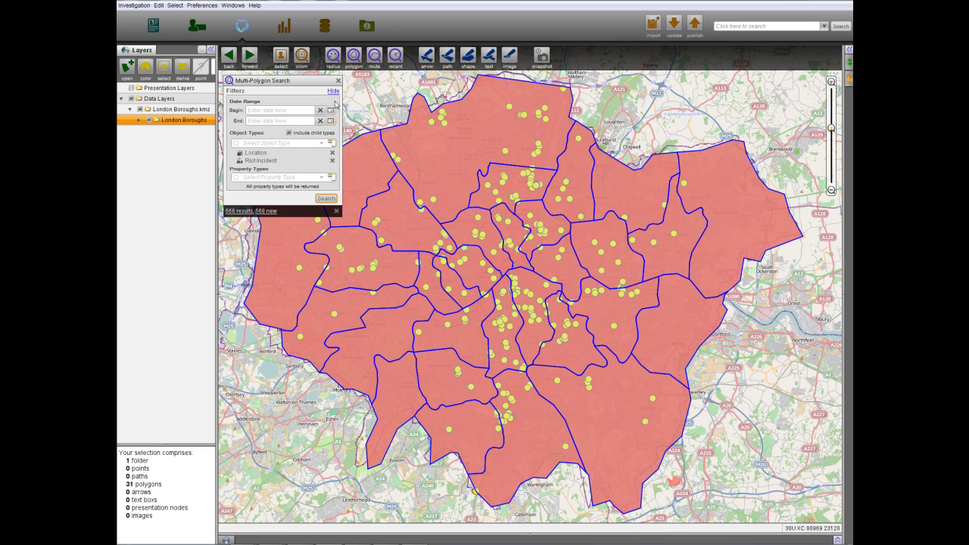
pyautogui.click(339, 80)
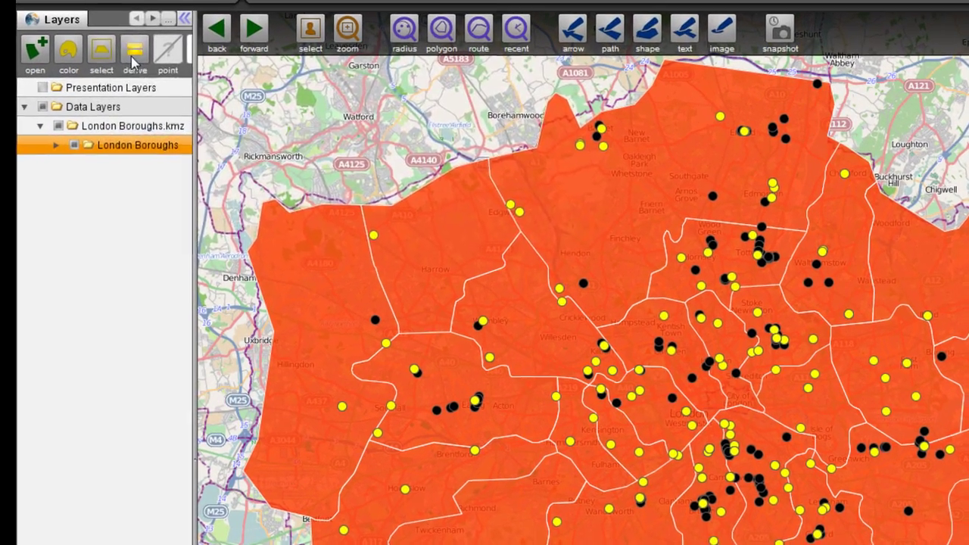
# Step: Derive a 'Number of Rioters' attribute for the boroughs as a count of selected objects
pyautogui.click(135, 62)
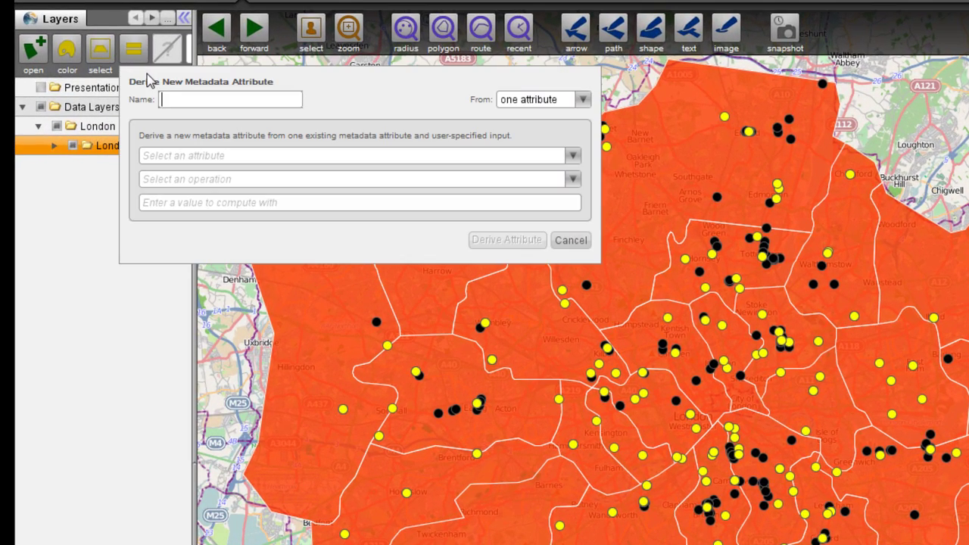
pyautogui.write('Number of Rioters')
pyautogui.click(542, 99)
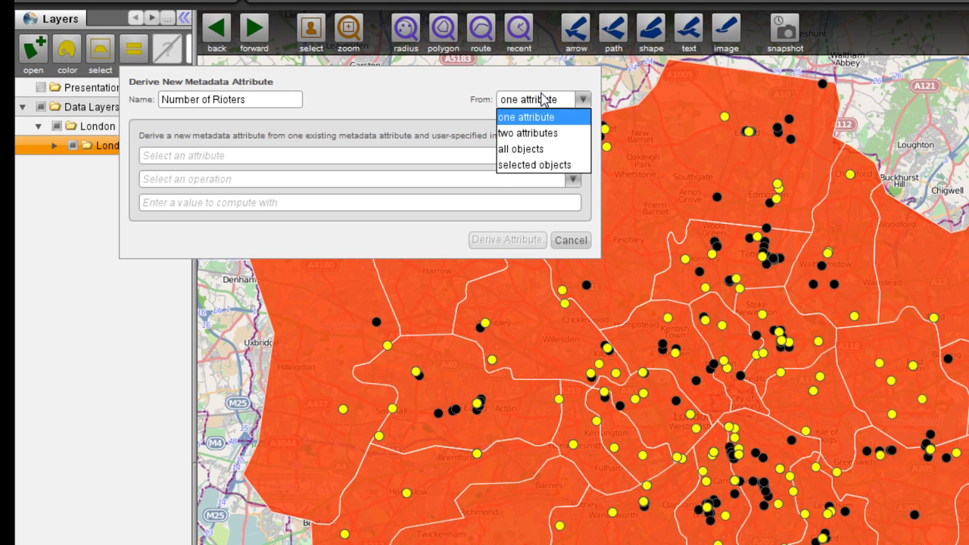
pyautogui.click(550, 166)
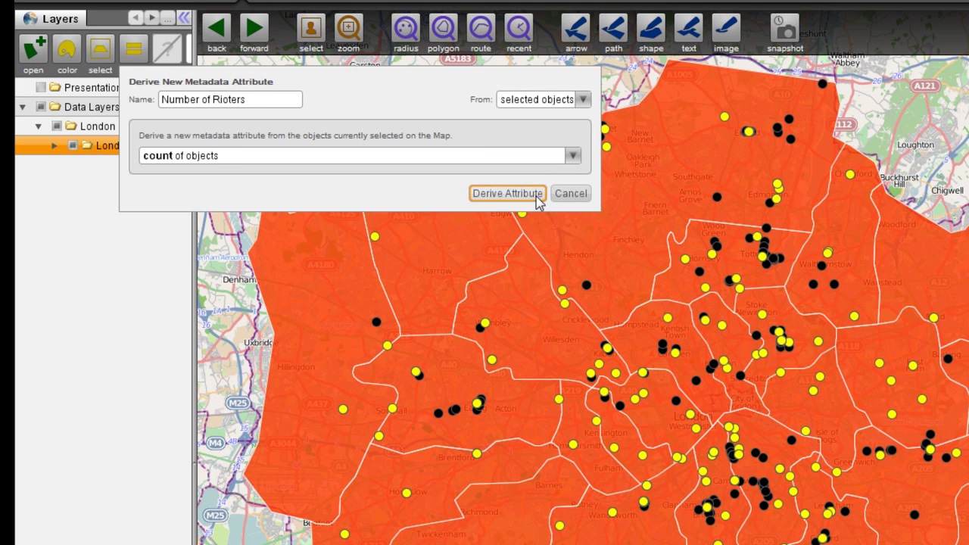
pyautogui.click(507, 194)
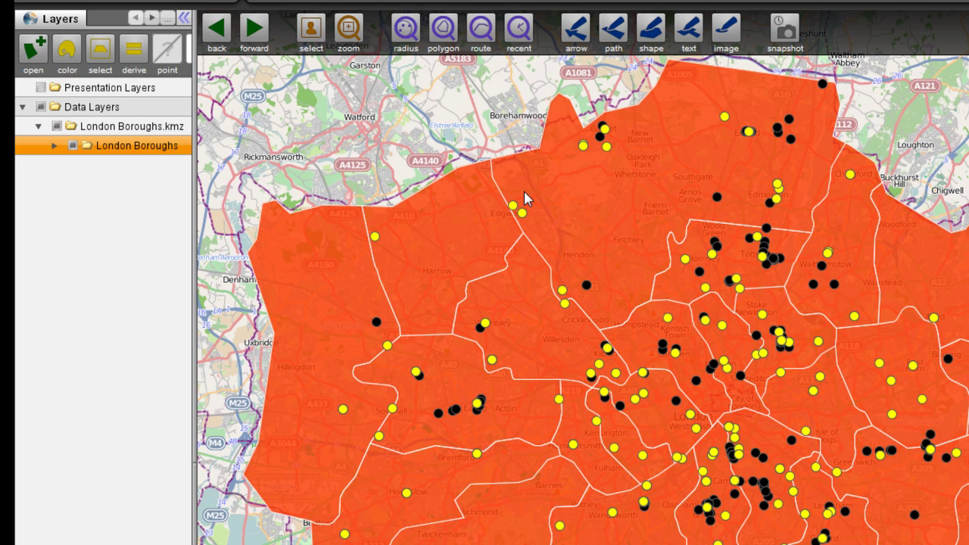
# Step: Derive 'Rioters per 1000 People' as Number of Rioters divided by Population(Thousands)
pyautogui.click(134, 50)
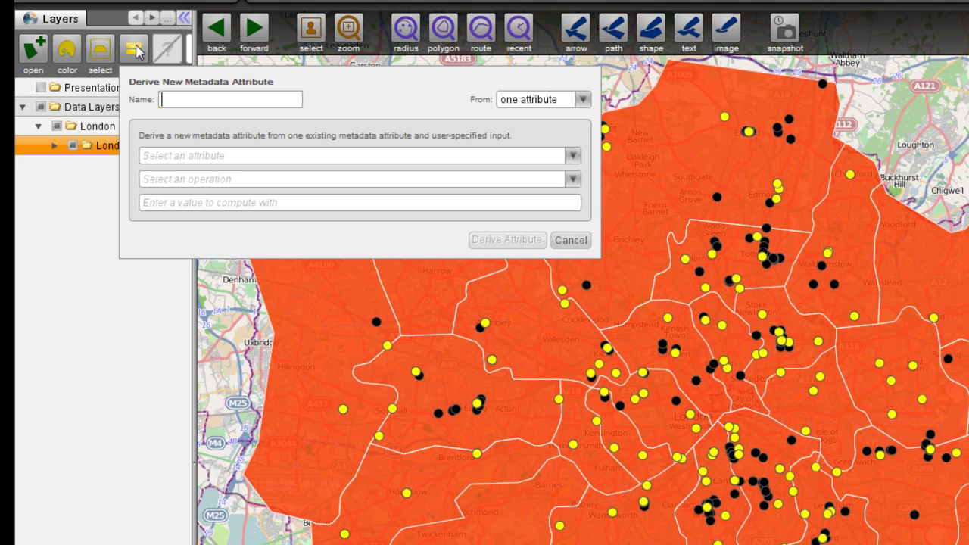
pyautogui.write('Rioters per 1000 People')
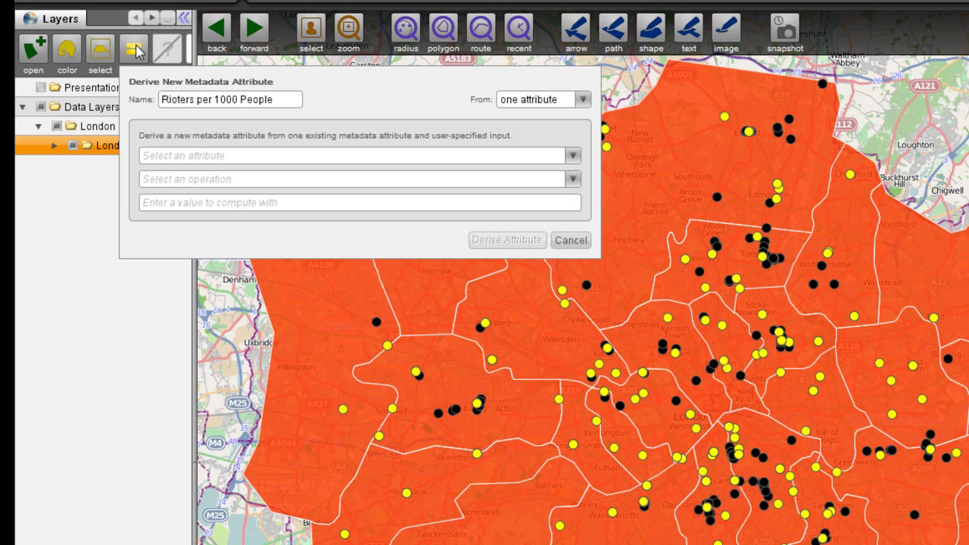
pyautogui.click(507, 99)
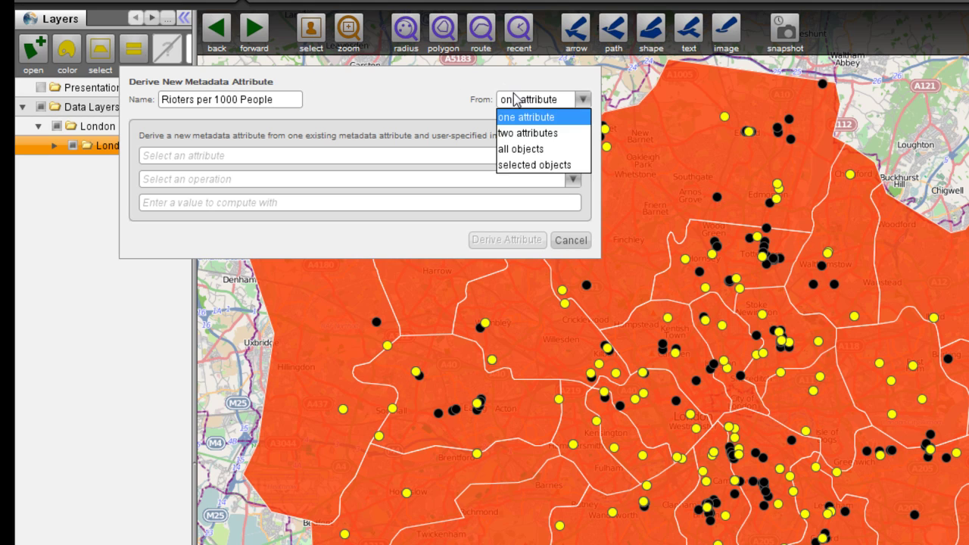
pyautogui.click(527, 132)
pyautogui.click(573, 202)
pyautogui.scroll(-3, 454, 272)
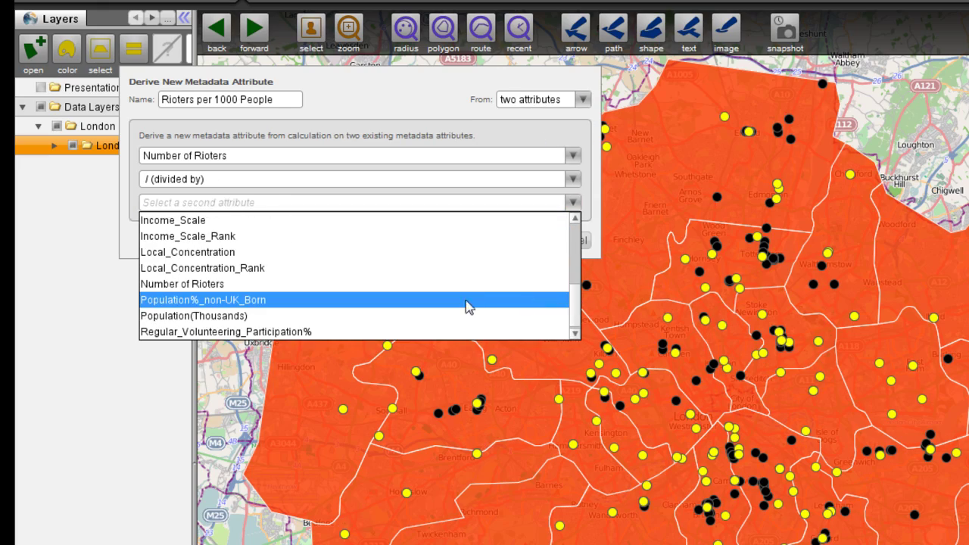
pyautogui.click(450, 315)
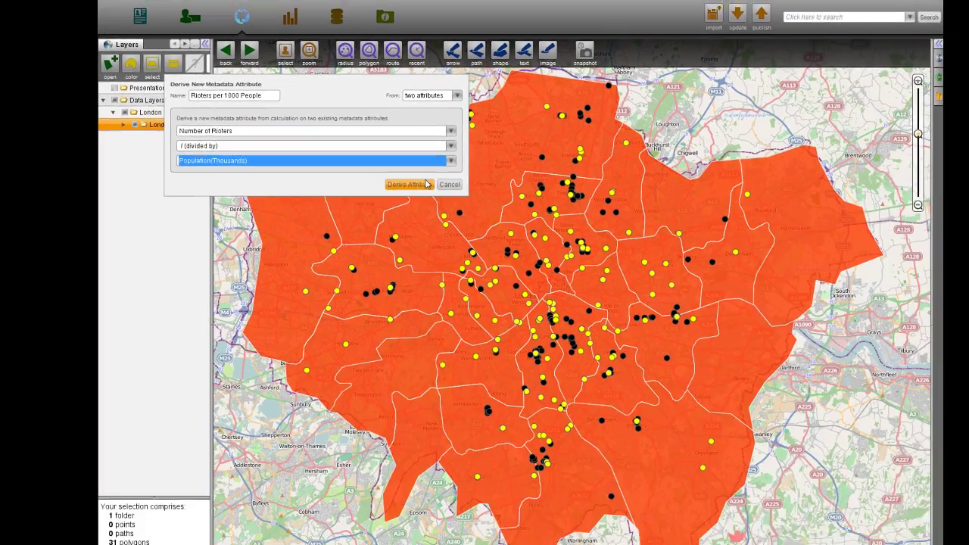
pyautogui.click(427, 184)
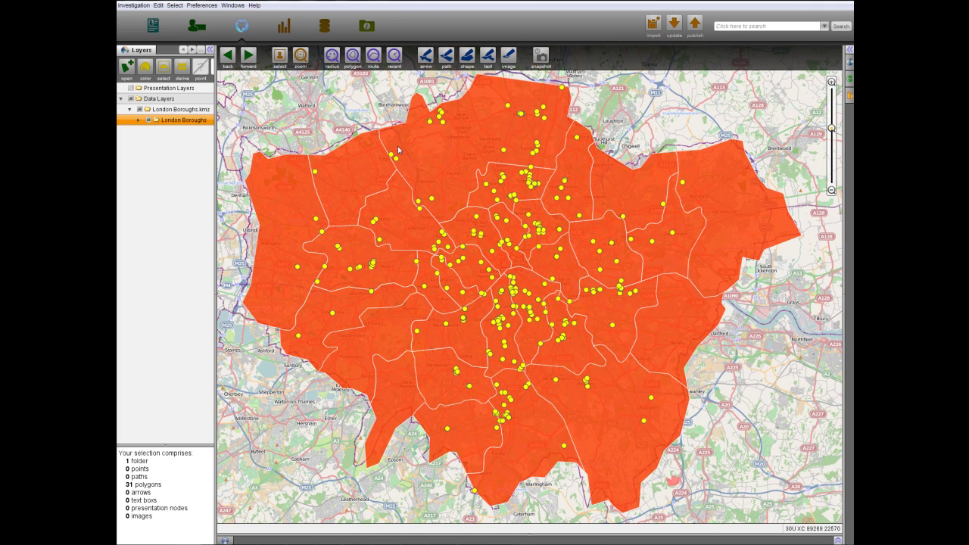
# Step: Expand London Boroughs and colour the 31 boroughs by Rioters per 1000 People
pyautogui.click(140, 121)
pyautogui.click(145, 67)
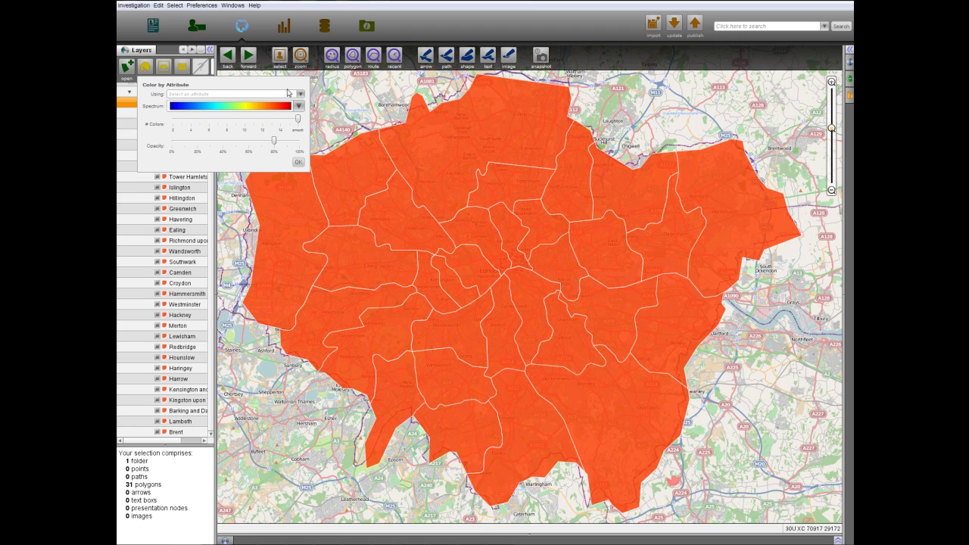
pyautogui.click(289, 92)
pyautogui.scroll(-5, 250, 128)
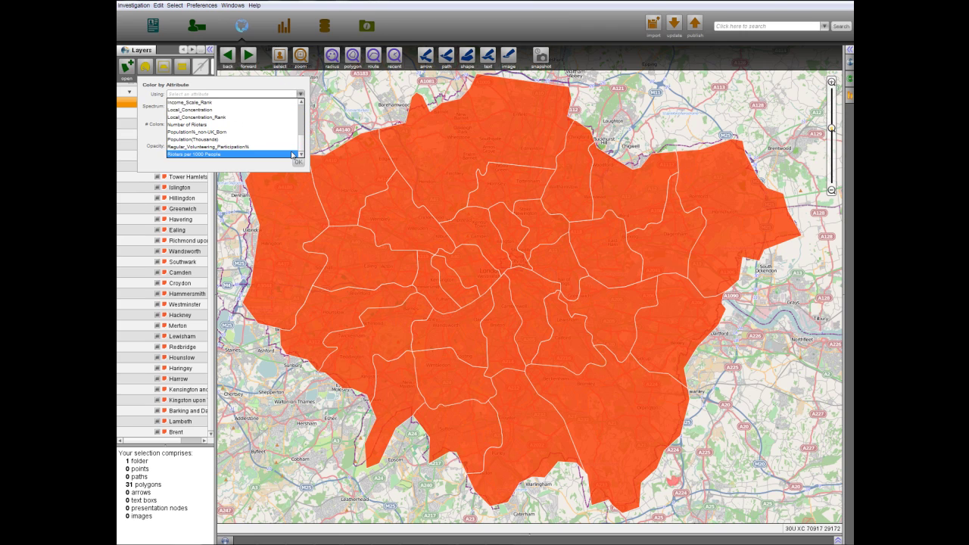
pyautogui.click(293, 154)
pyautogui.click(299, 175)
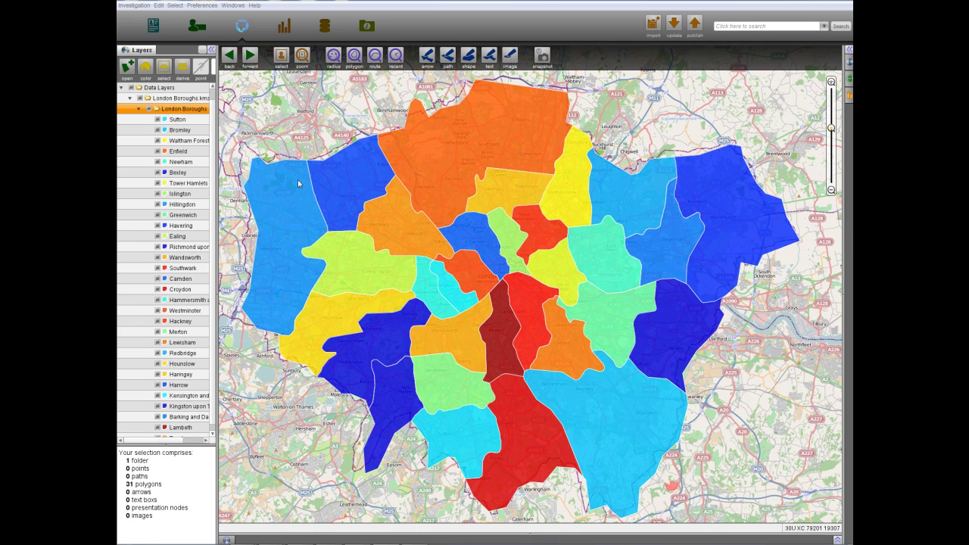
# Step: Snapshot the coloured map and position it as an inset in the upper-right corner
pyautogui.click(543, 60)
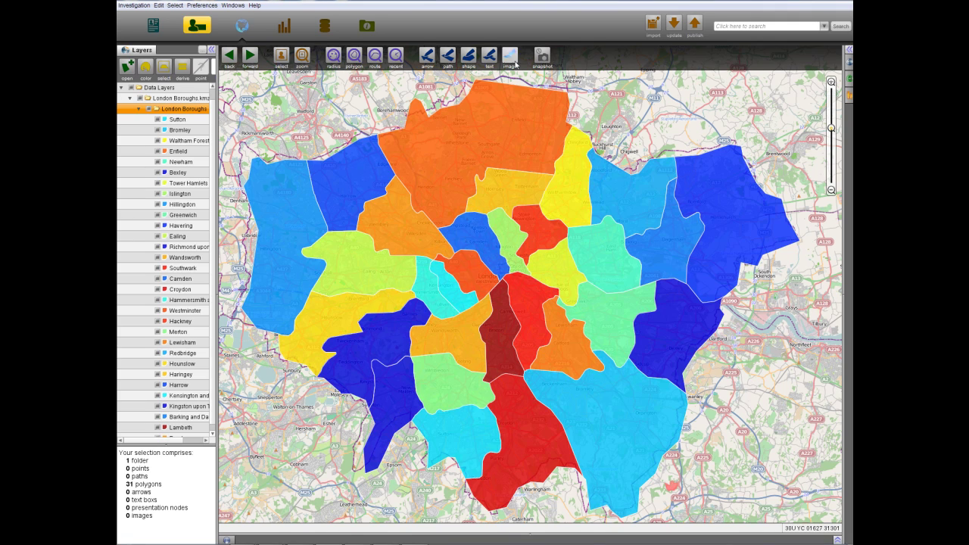
pyautogui.click(516, 63)
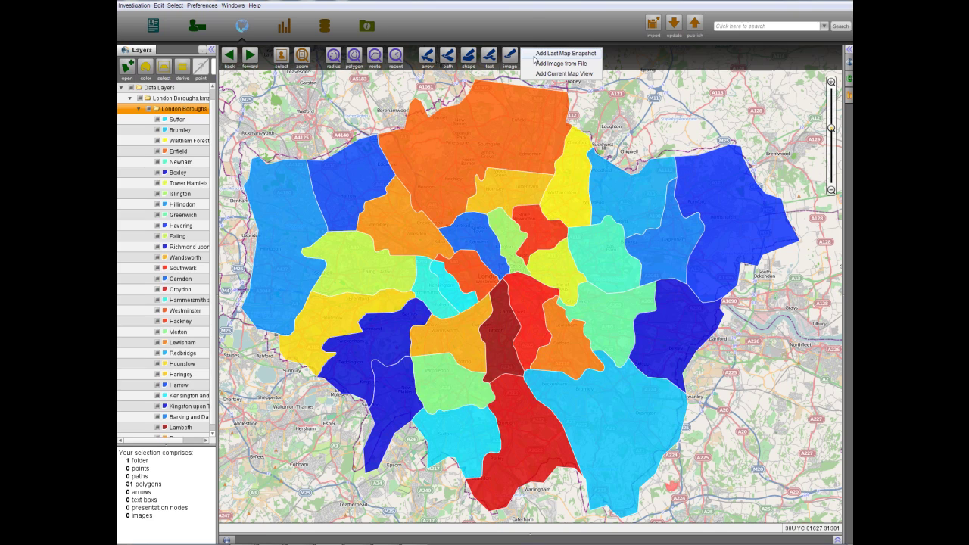
pyautogui.click(537, 54)
pyautogui.moveTo(522, 317); pyautogui.dragTo(684, 225)
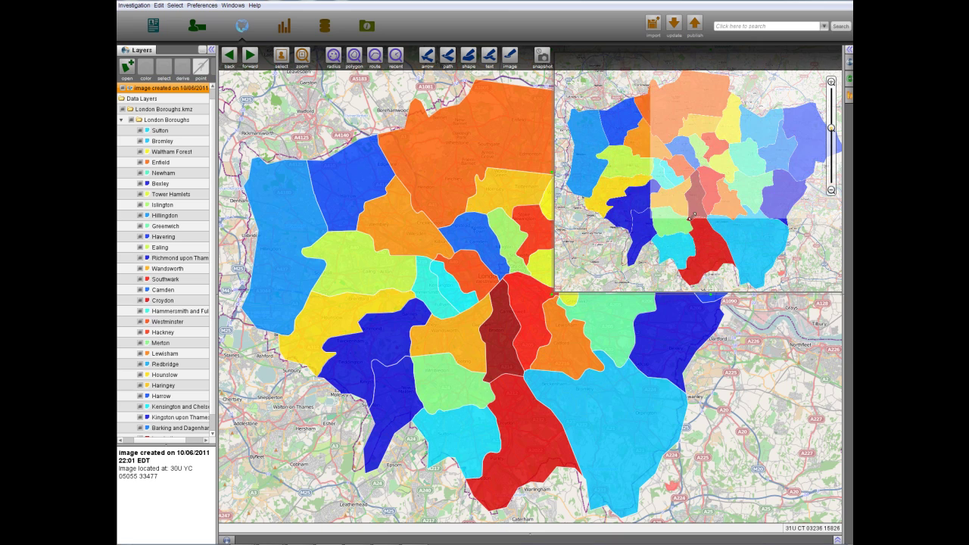
pyautogui.moveTo(705, 203); pyautogui.dragTo(708, 203)
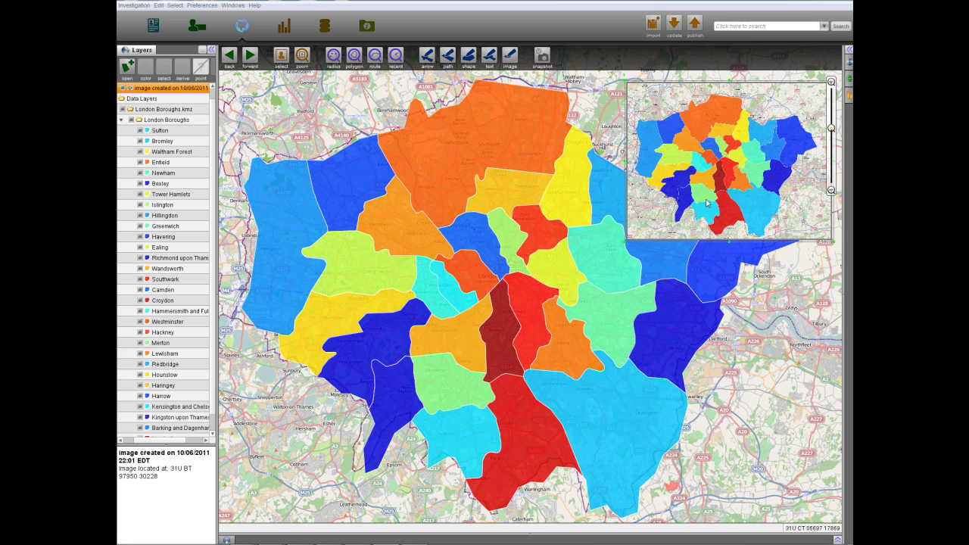
pyautogui.click(185, 121)
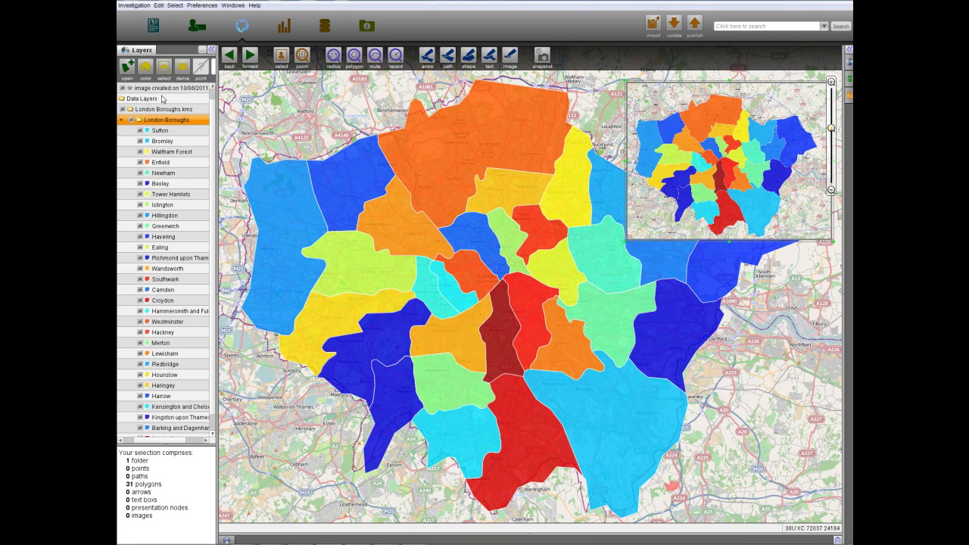
# Step: Change the London Boroughs colouring to use Number of Riot Incidents
pyautogui.click(145, 68)
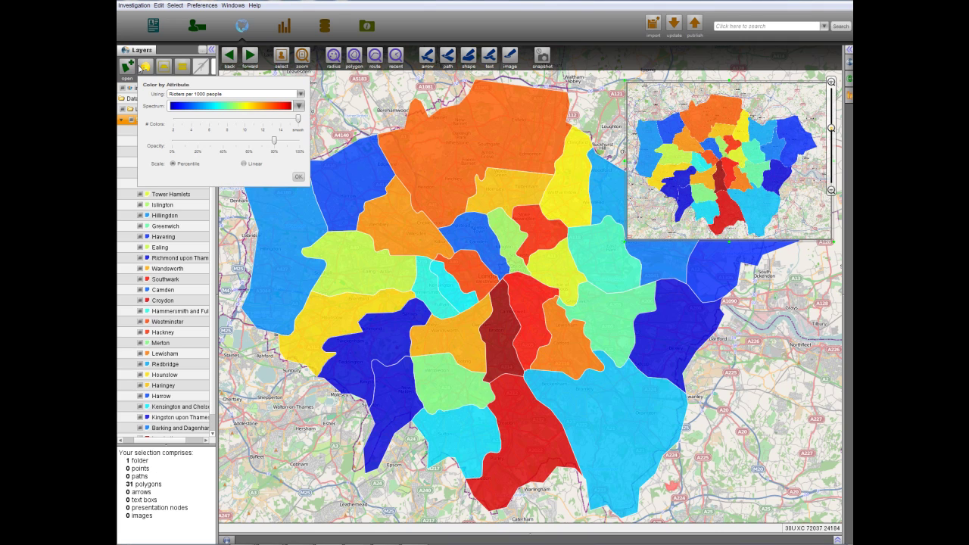
pyautogui.click(301, 94)
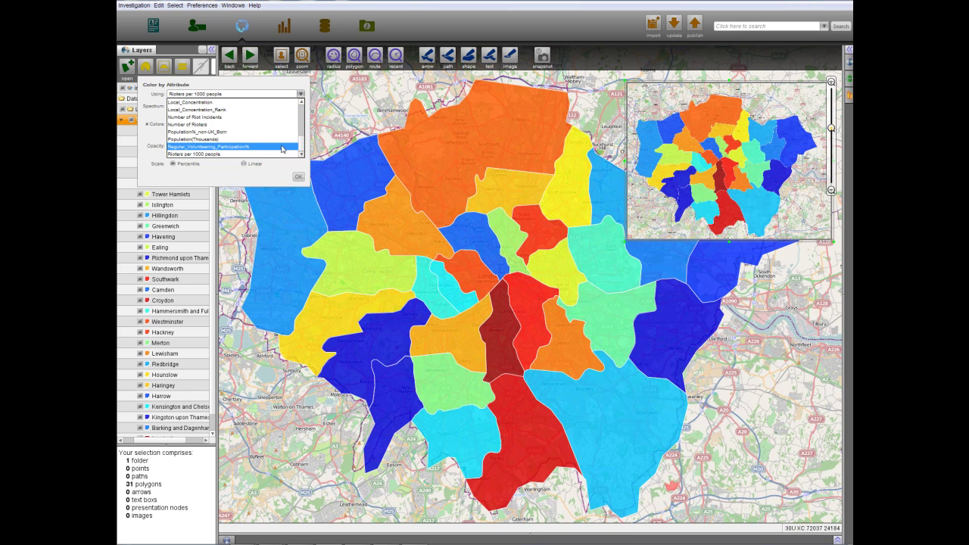
pyautogui.click(276, 116)
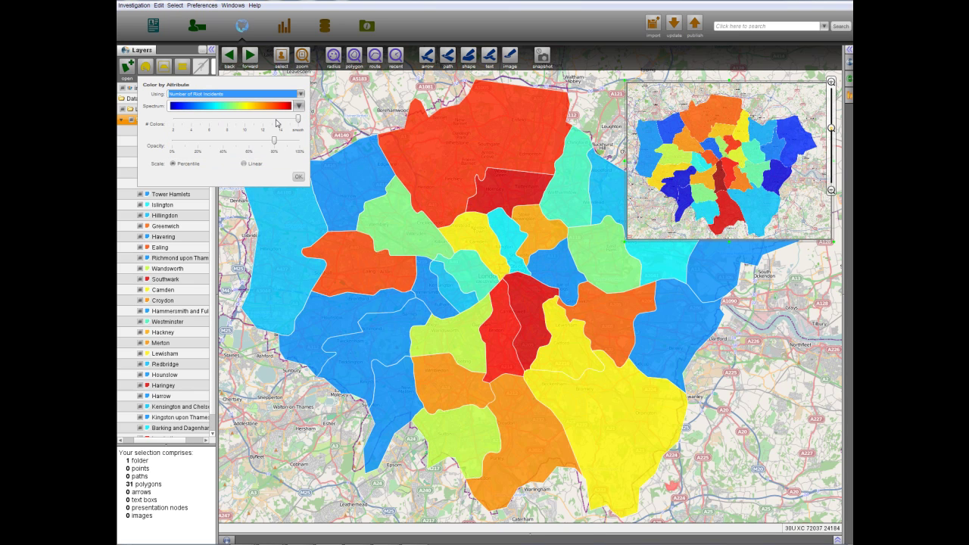
pyautogui.click(297, 176)
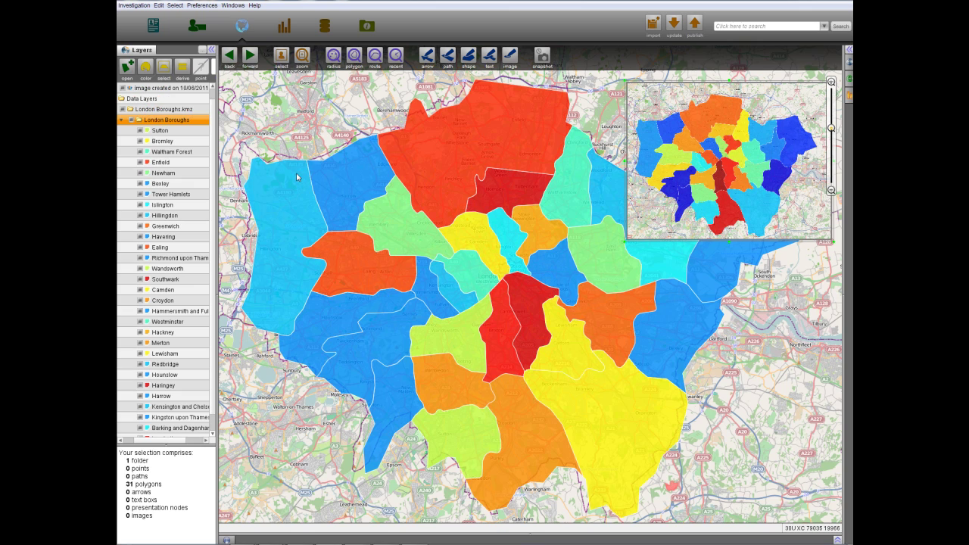